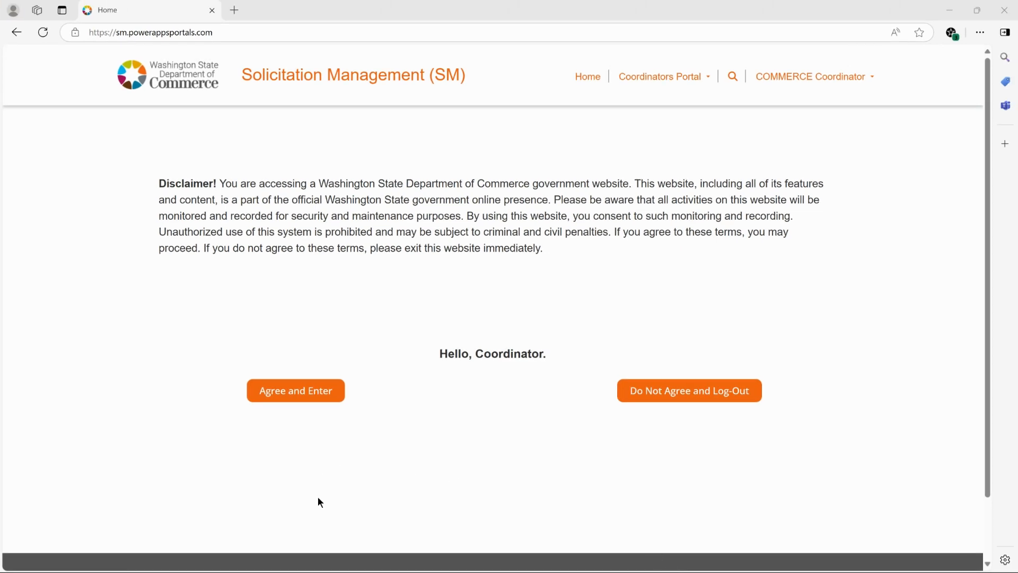
- Agree to the site disclaimer and start creating a new RFx from RFx Management in the Coordinators Portal
{"action": "left_click", "coordinate": [295, 393]}
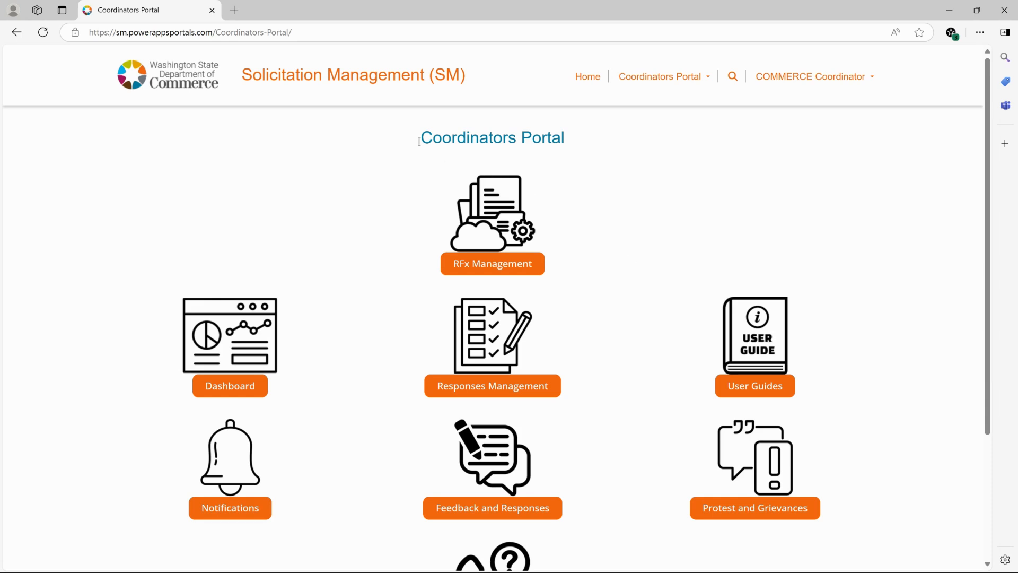
{"action": "left_click", "coordinate": [484, 268]}
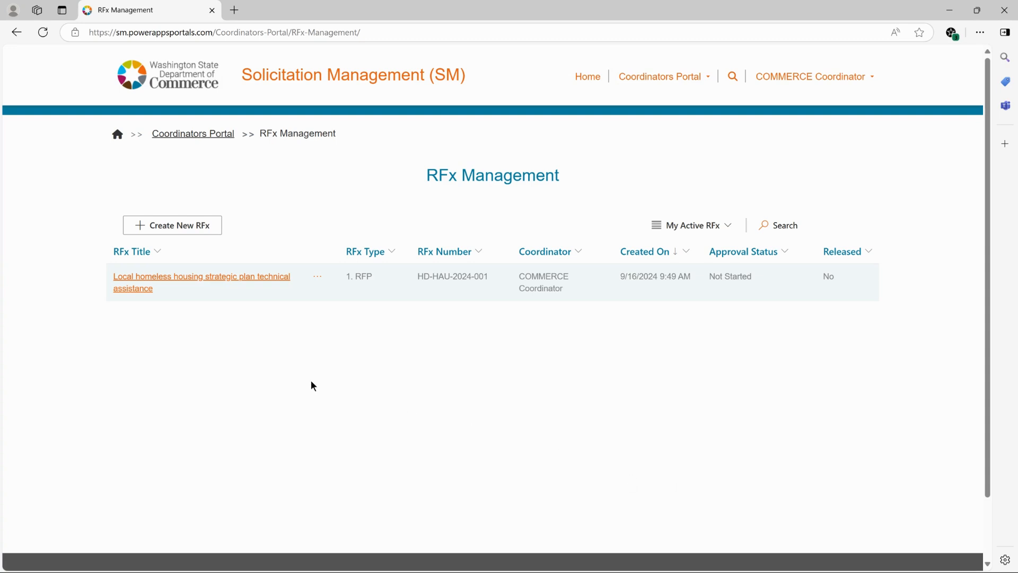
{"action": "left_click", "coordinate": [182, 227]}
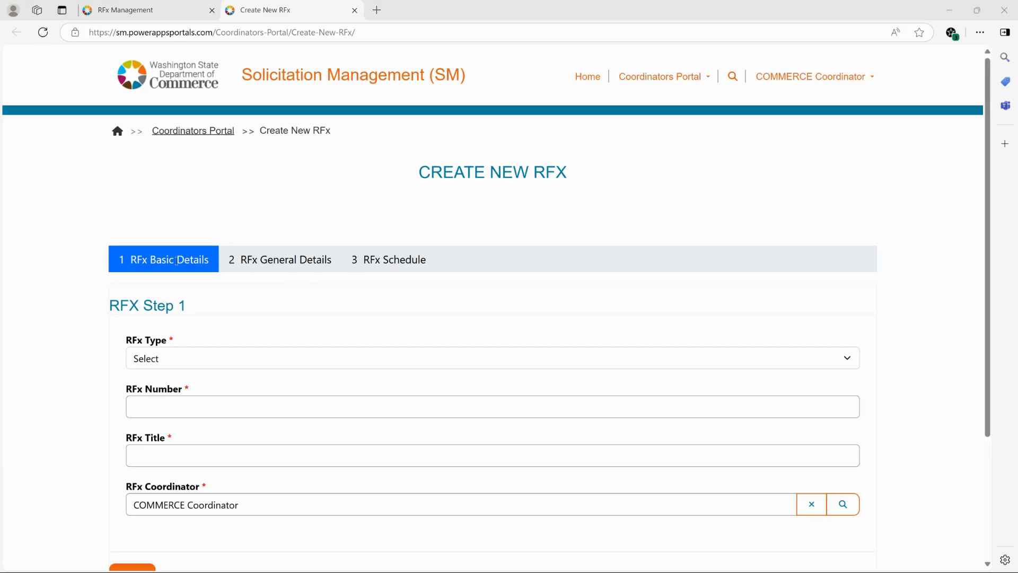
- Fill in the basic details with type "1. RFP", number "HD-HAU-2024-002" and title "Local homeless housing strategic plan technical assist"
{"action": "left_click", "coordinate": [253, 357]}
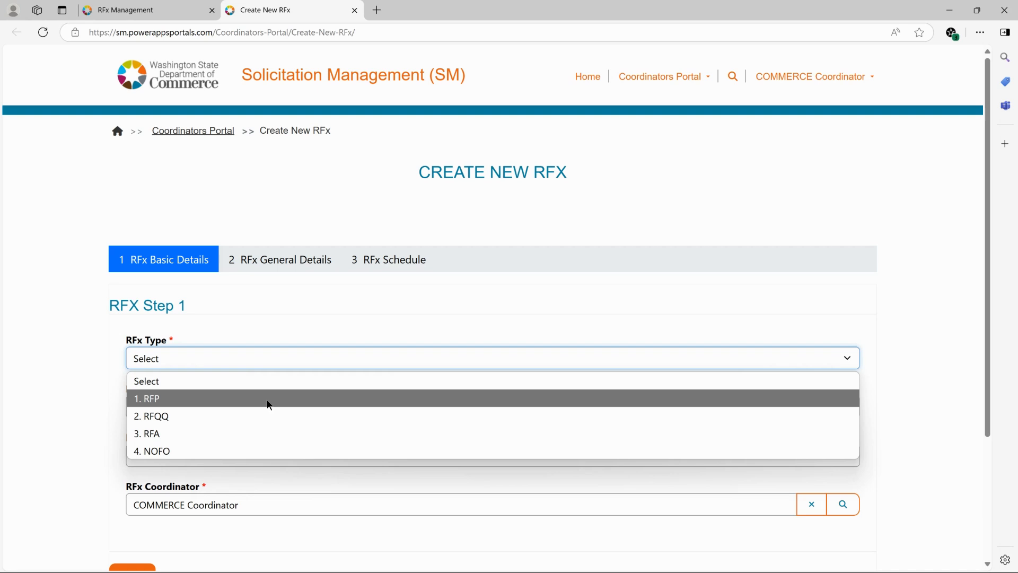
{"action": "left_click", "coordinate": [269, 405]}
{"action": "left_click", "coordinate": [271, 402]}
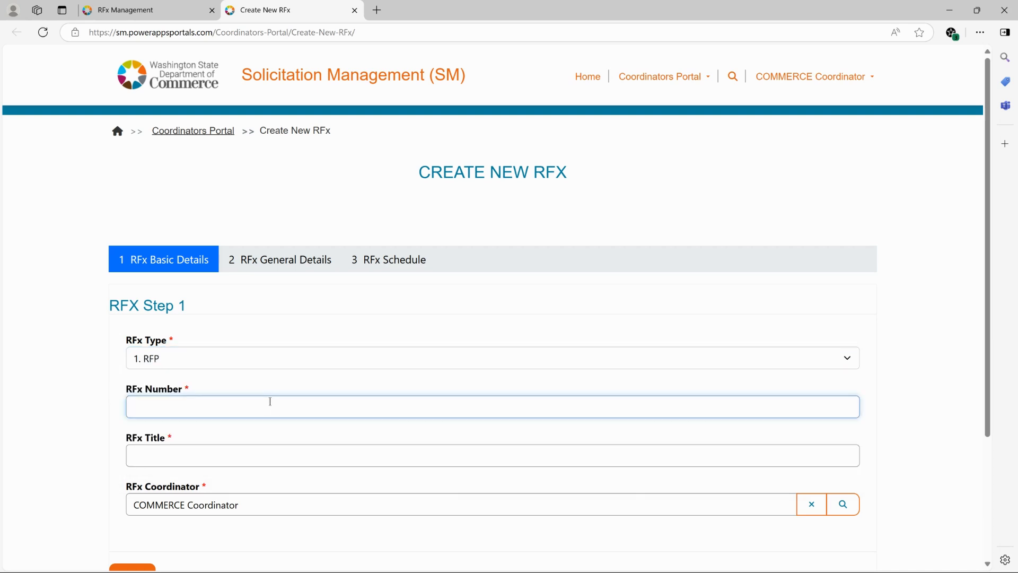
{"action": "type", "text": "HD-HAU-2024-001"}
{"action": "key", "text": "BackSpace"}
{"action": "type", "text": "2"}
{"action": "key", "text": "Tab"}
{"action": "type", "text": "Local homeless housing strategic plan technical assist"}
{"action": "scroll", "coordinate": [213, 486], "scroll_direction": "down", "scroll_amount": 1}
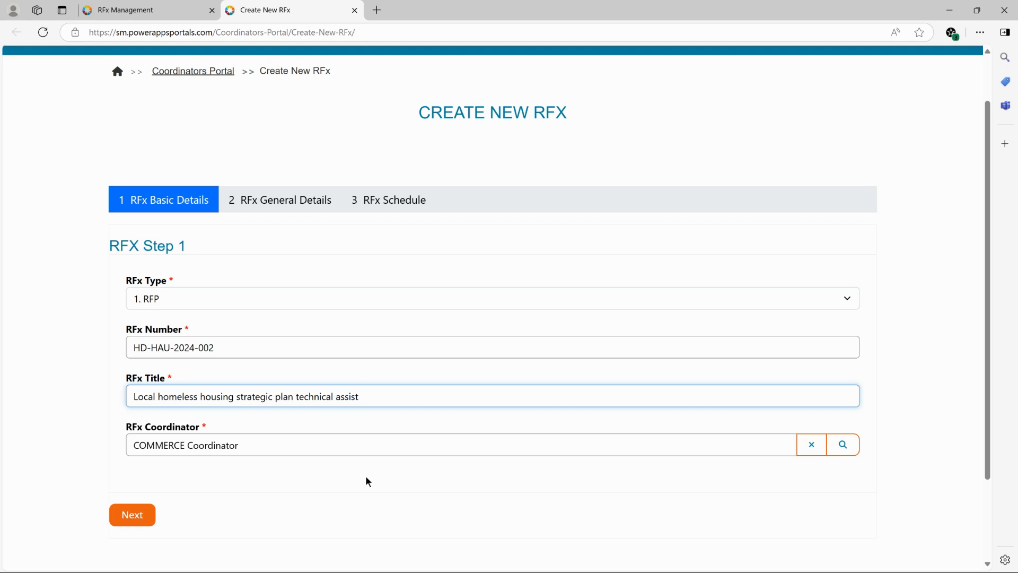
- Look through the available RFx coordinators, keep COMMERCE Coordinator, and continue to the RFx General Details
{"action": "left_click", "coordinate": [844, 448]}
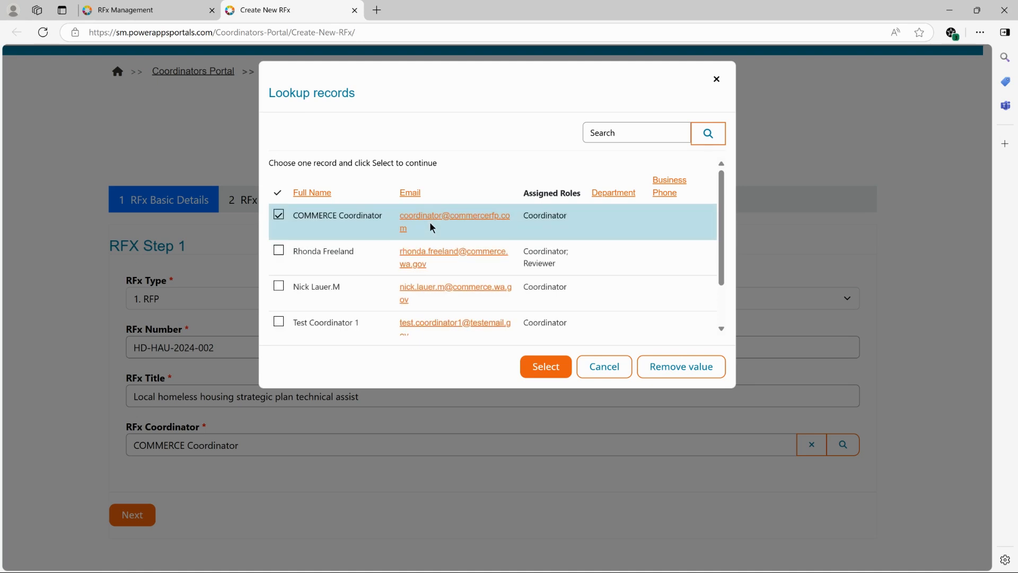
{"action": "left_click", "coordinate": [613, 366]}
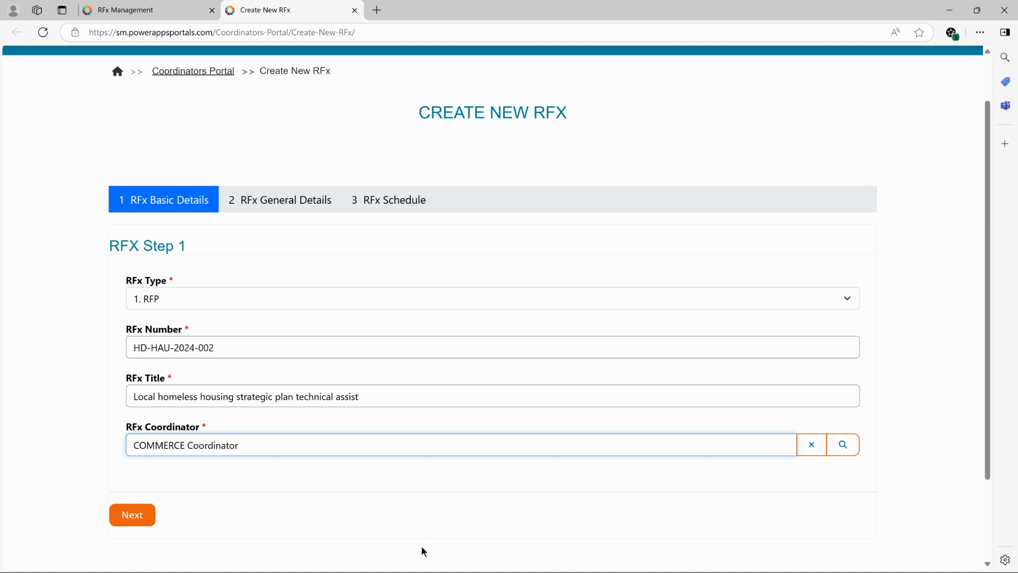
{"action": "left_click", "coordinate": [134, 514]}
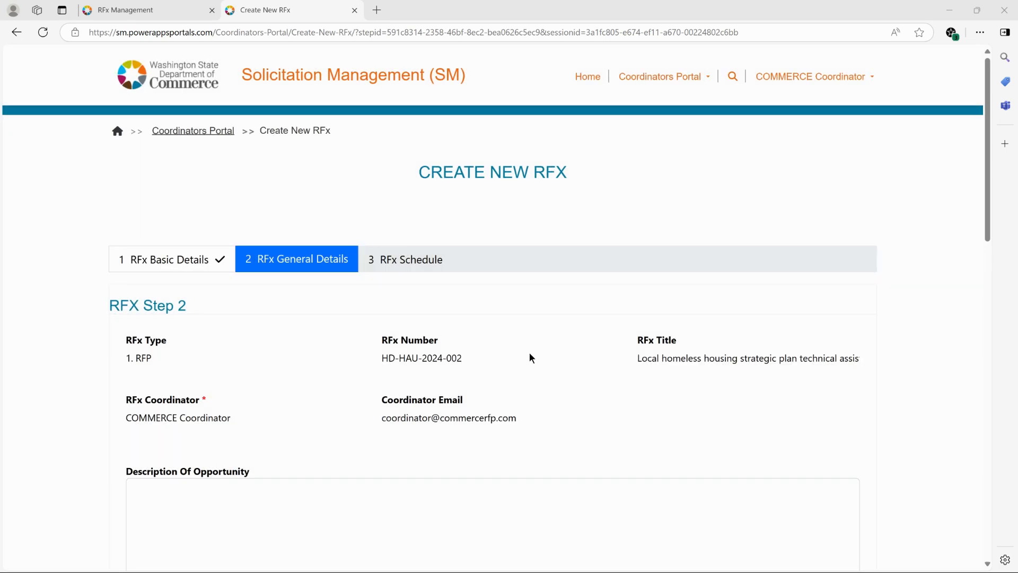
- Enter a Description Of Opportunity soliciting Proposals for technical assistance to local governments on local homeless housing plans pursuant to RCW 43.185C.050
{"action": "scroll", "coordinate": [529, 357], "scroll_direction": "down", "scroll_amount": 2}
{"action": "scroll", "coordinate": [529, 358], "scroll_direction": "down", "scroll_amount": 1}
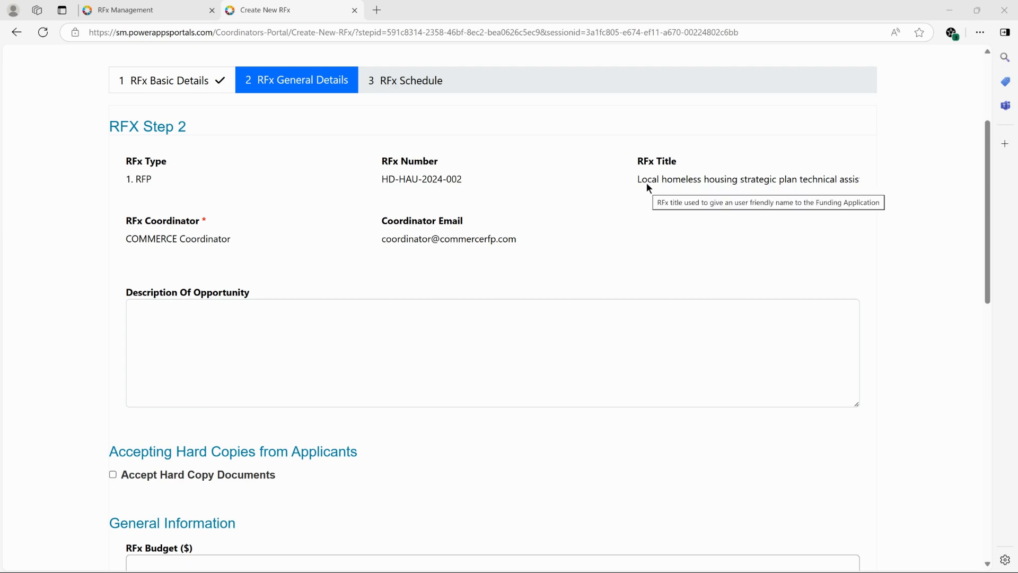
{"action": "left_click", "coordinate": [253, 342]}
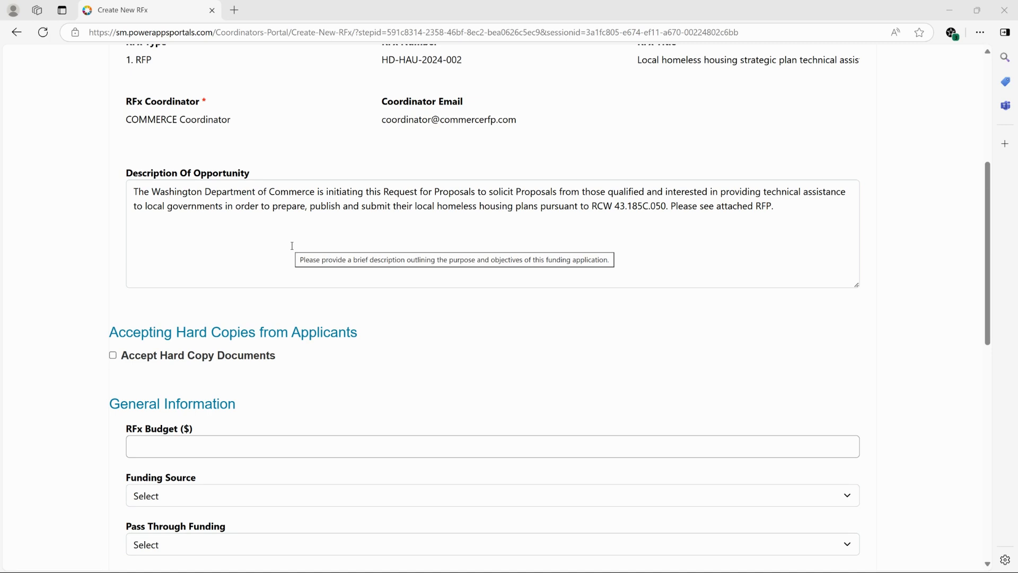
- Enable Accept Hard Copy Documents to view its mailing address fields, and clear the option again
{"action": "scroll", "coordinate": [292, 245], "scroll_direction": "down", "scroll_amount": 3}
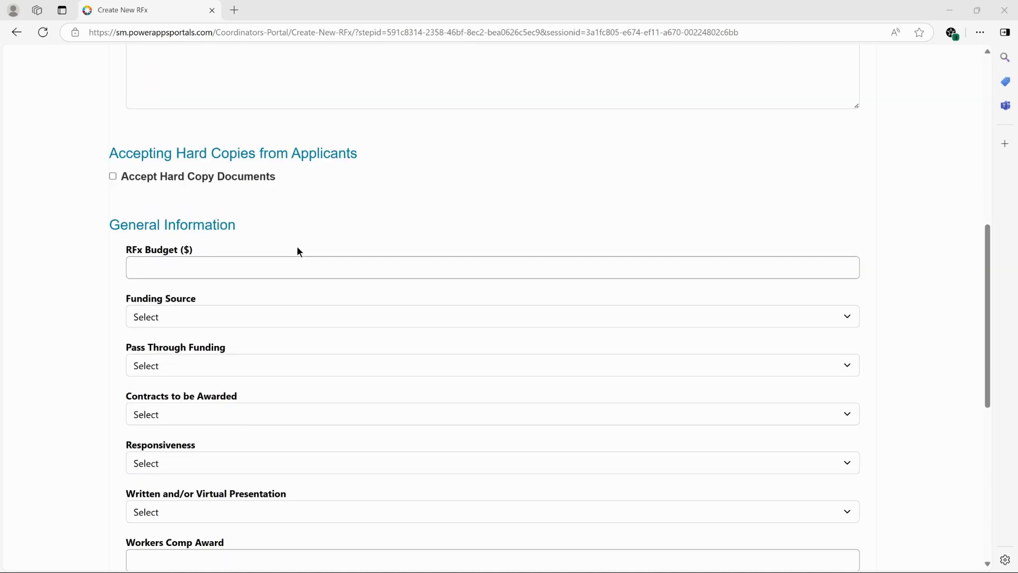
{"action": "scroll", "coordinate": [387, 239], "scroll_direction": "down", "scroll_amount": 1}
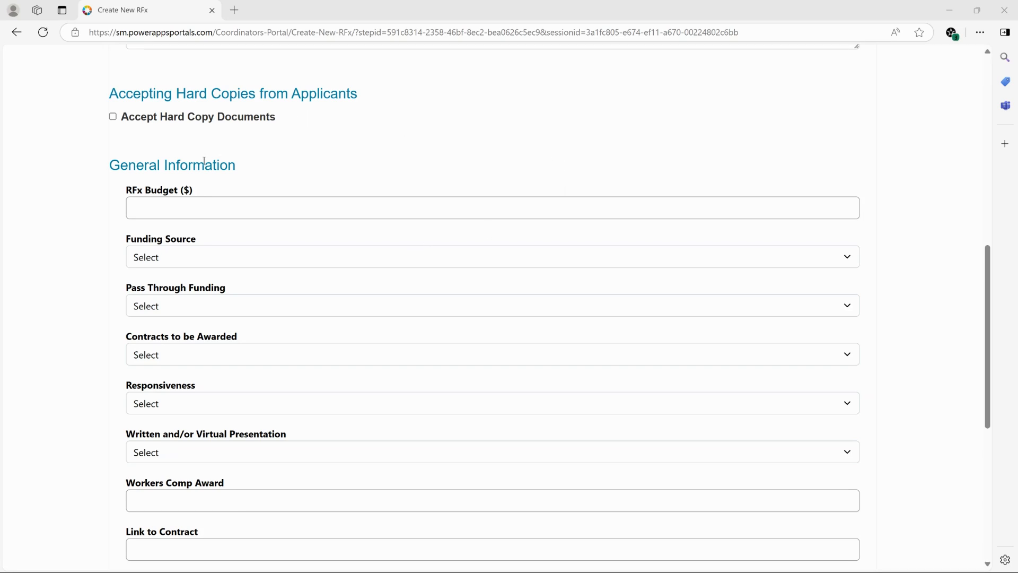
{"action": "left_click", "coordinate": [112, 117]}
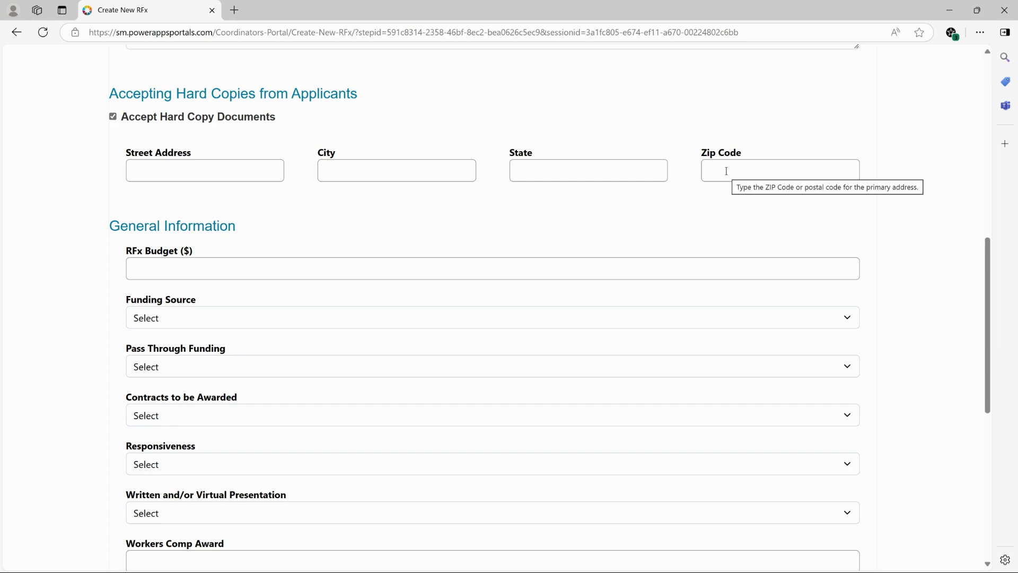
{"action": "left_click", "coordinate": [112, 117]}
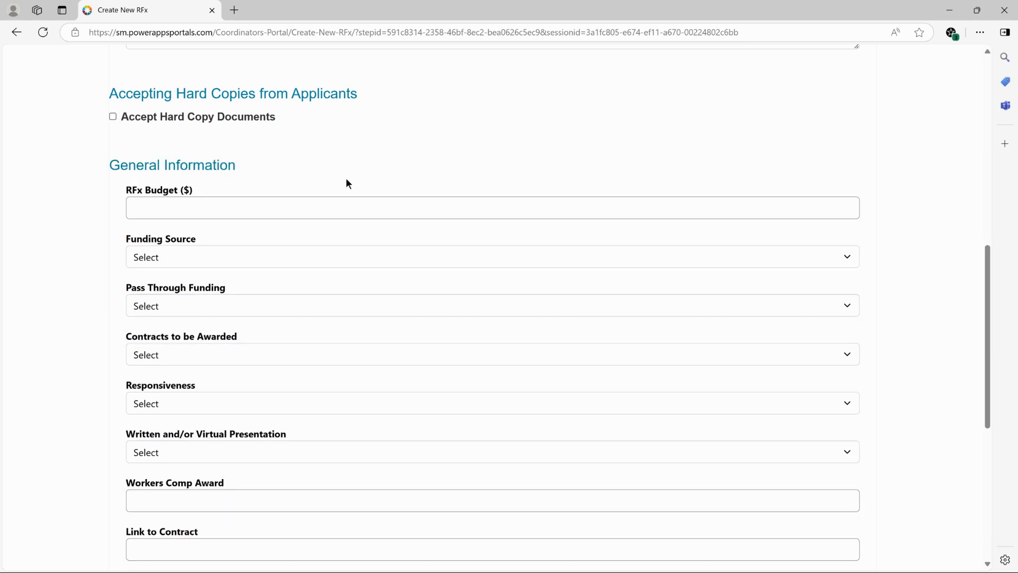
- Set the RFx Budget to 200000 and the Funding Source to State
{"action": "left_click", "coordinate": [288, 206]}
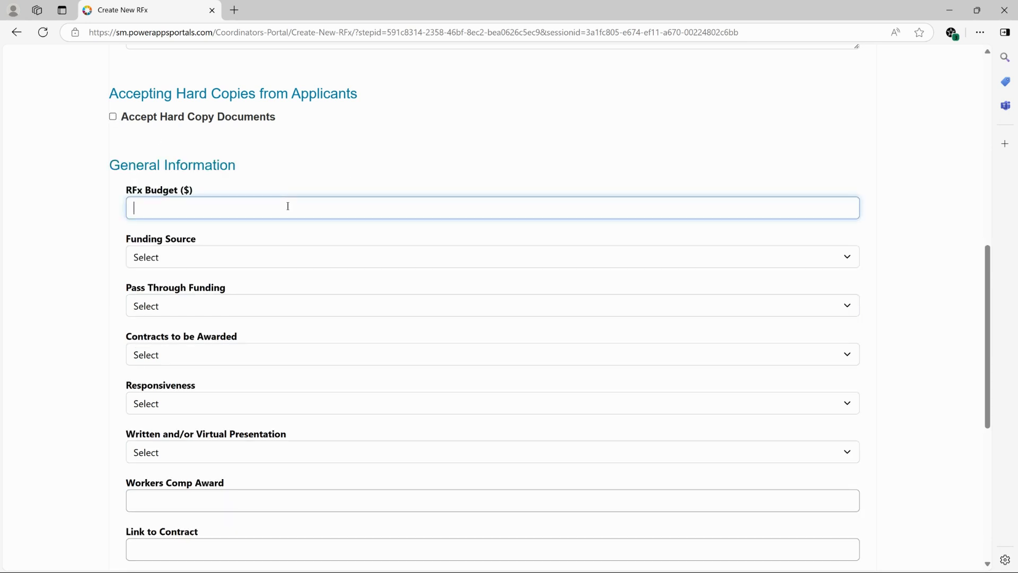
{"action": "type", "text": "200000"}
{"action": "left_click", "coordinate": [281, 254]}
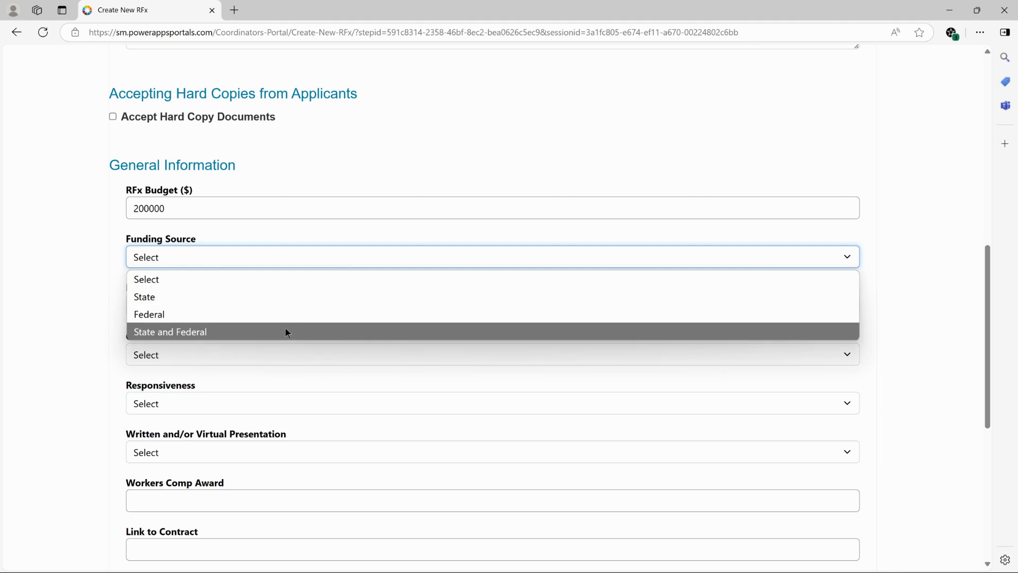
{"action": "left_click", "coordinate": [286, 297]}
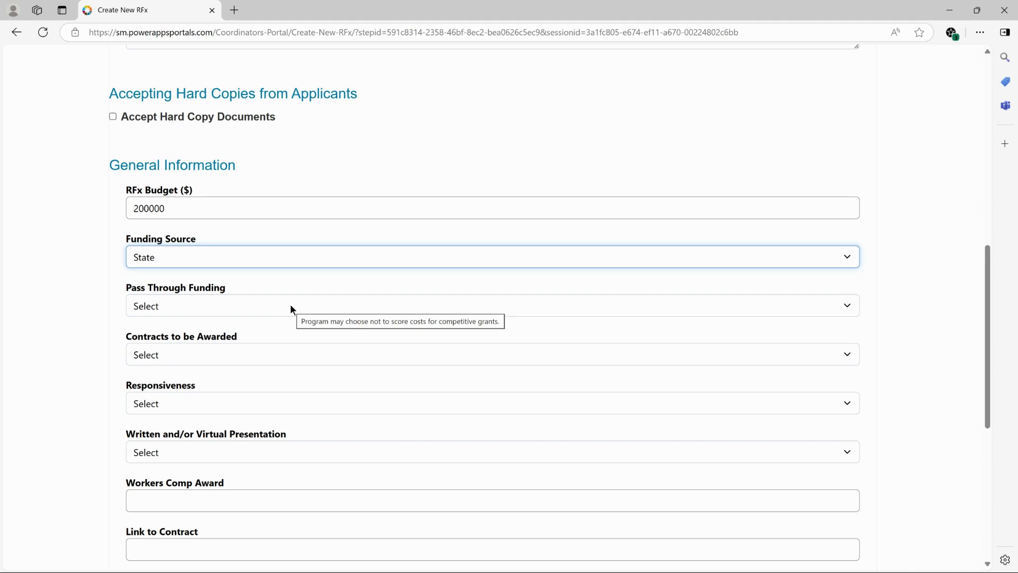
- Set Pass Through Funding to "NOT Pass-Through Funding (Funding Sored)" and Contracts to be Awarded to One
{"action": "left_click", "coordinate": [291, 306]}
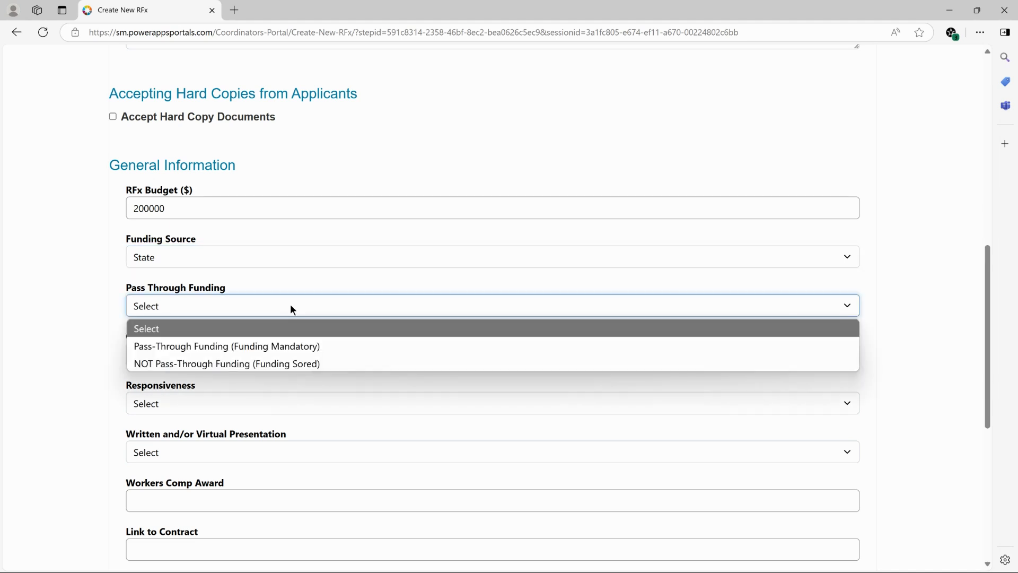
{"action": "left_click", "coordinate": [323, 366]}
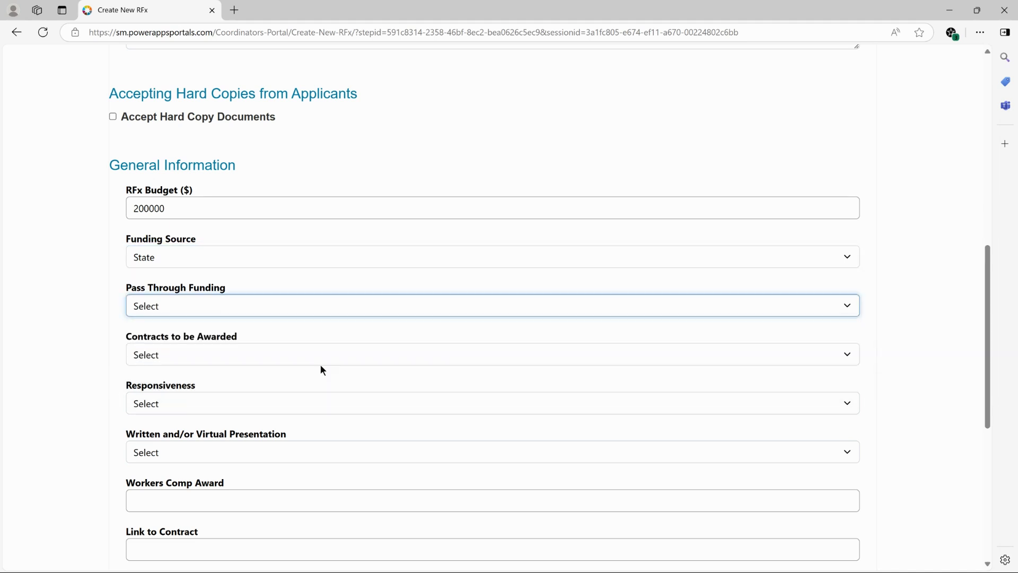
{"action": "left_click", "coordinate": [265, 356]}
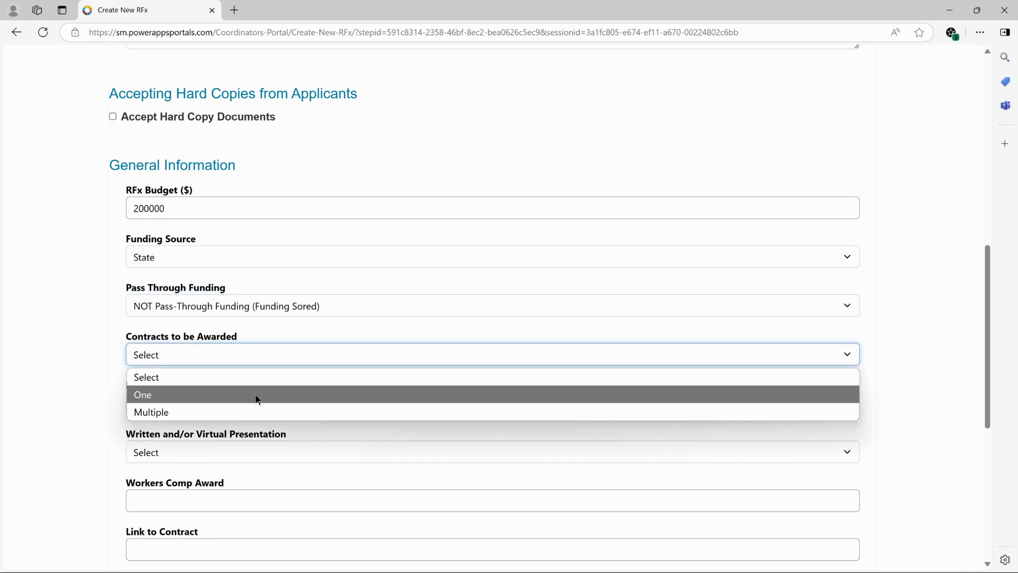
{"action": "left_click", "coordinate": [256, 398]}
- Set Responsiveness to notifying disqualified proposers after the apparent successful contractor announcement, and Written and/or Virtual Presentation to combined written and virtual scores
{"action": "scroll", "coordinate": [268, 394], "scroll_direction": "down", "scroll_amount": 1}
{"action": "left_click", "coordinate": [249, 339]}
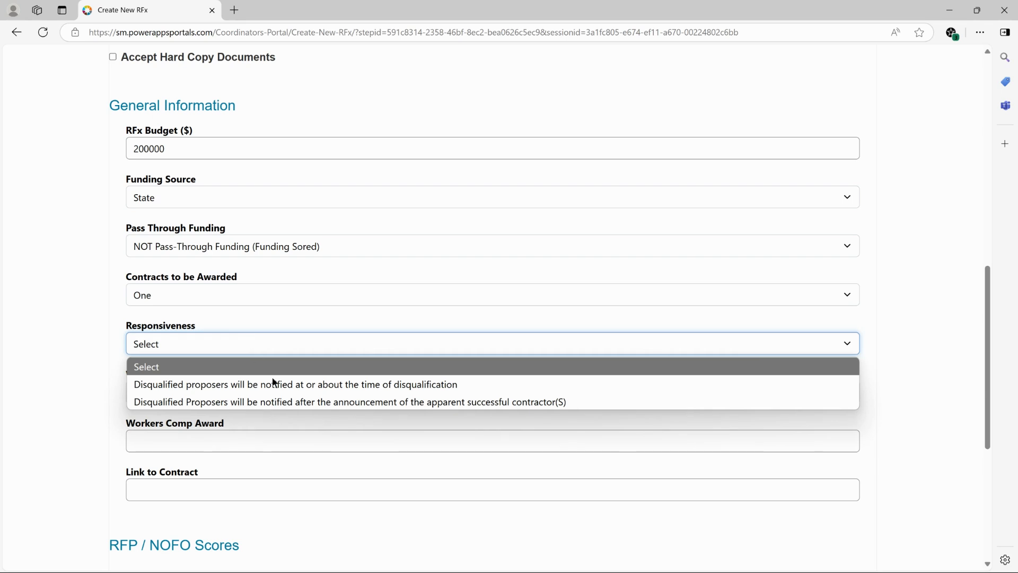
{"action": "left_click", "coordinate": [293, 403]}
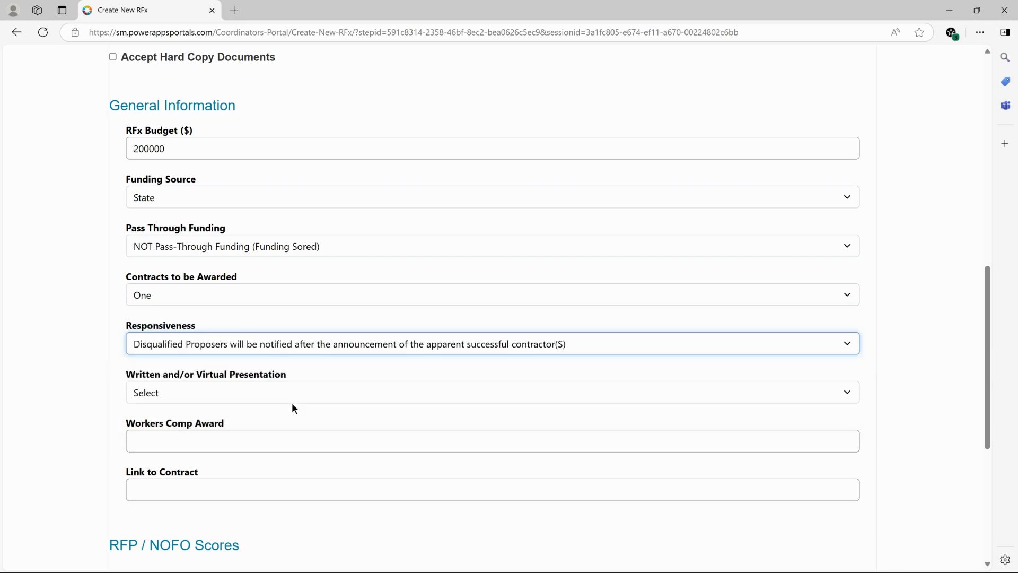
{"action": "left_click", "coordinate": [266, 393]}
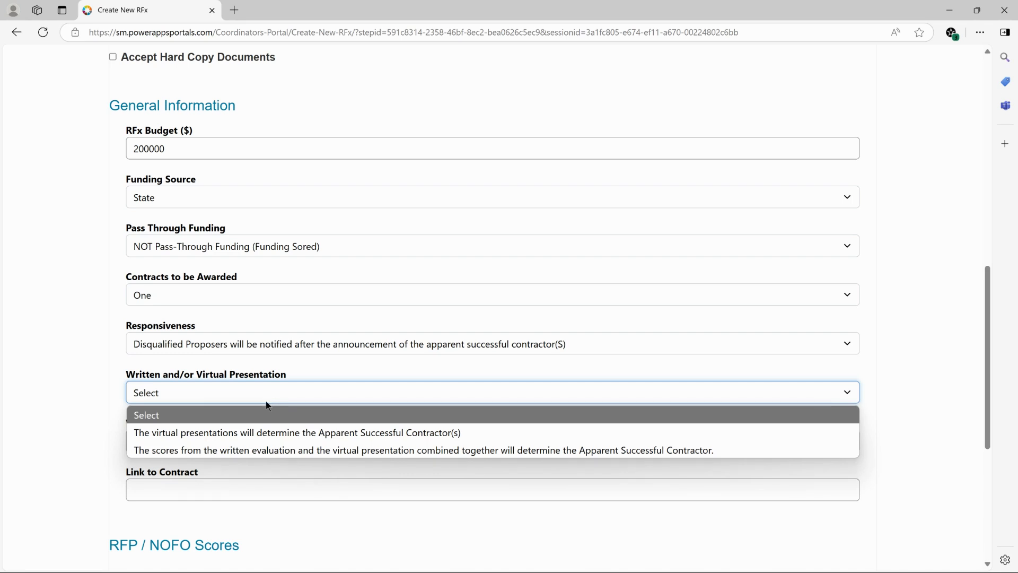
{"action": "left_click", "coordinate": [288, 452]}
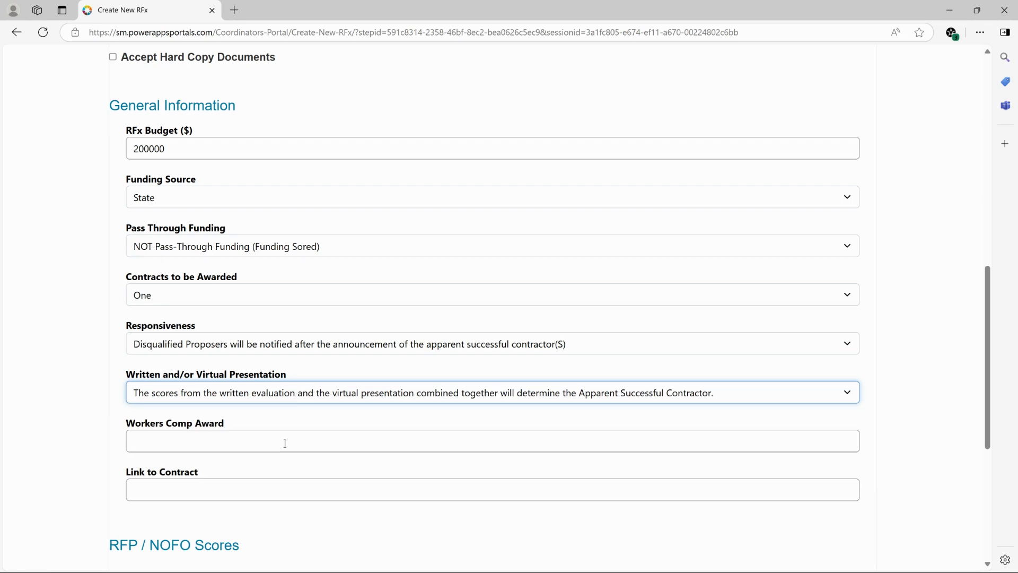
{"action": "left_click", "coordinate": [278, 434]}
{"action": "scroll", "coordinate": [89, 370], "scroll_direction": "down", "scroll_amount": 1}
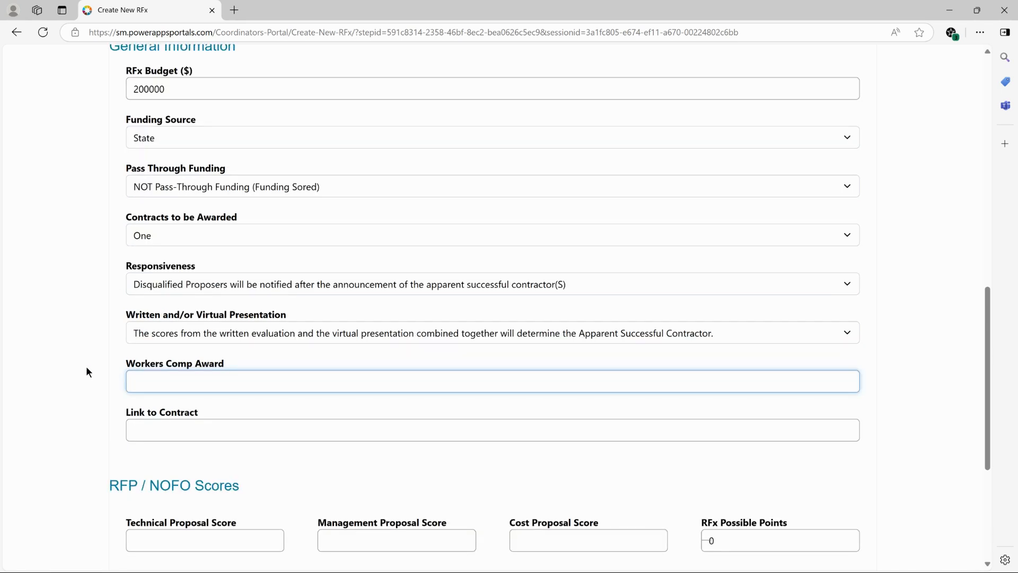
{"action": "type", "text": "5"}
{"action": "left_click", "coordinate": [186, 426]}
{"action": "type", "text": "ht"}
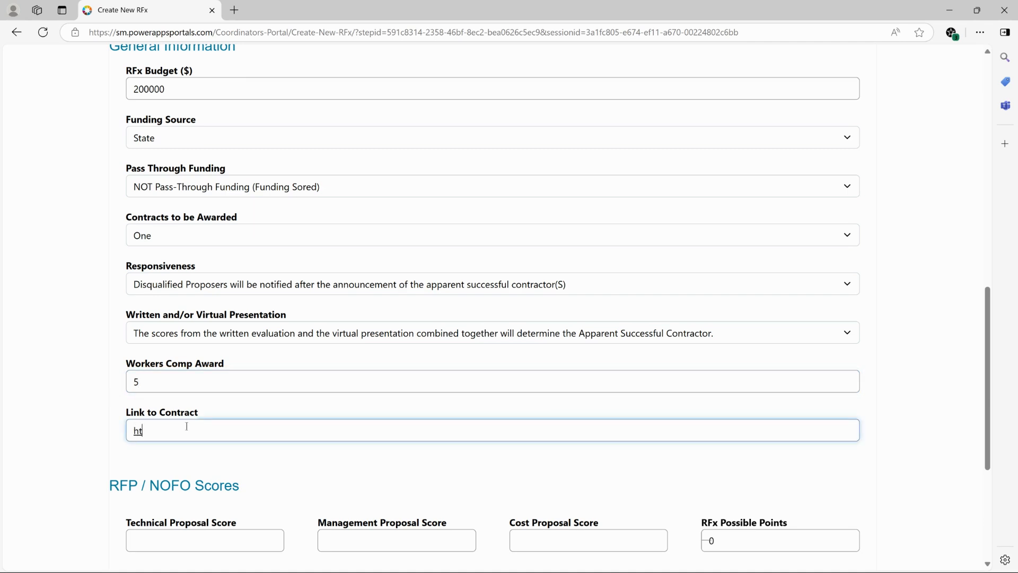
{"action": "type", "text": "tps://commerce.wa.gov"}
{"action": "scroll", "coordinate": [97, 420], "scroll_direction": "down", "scroll_amount": 3}
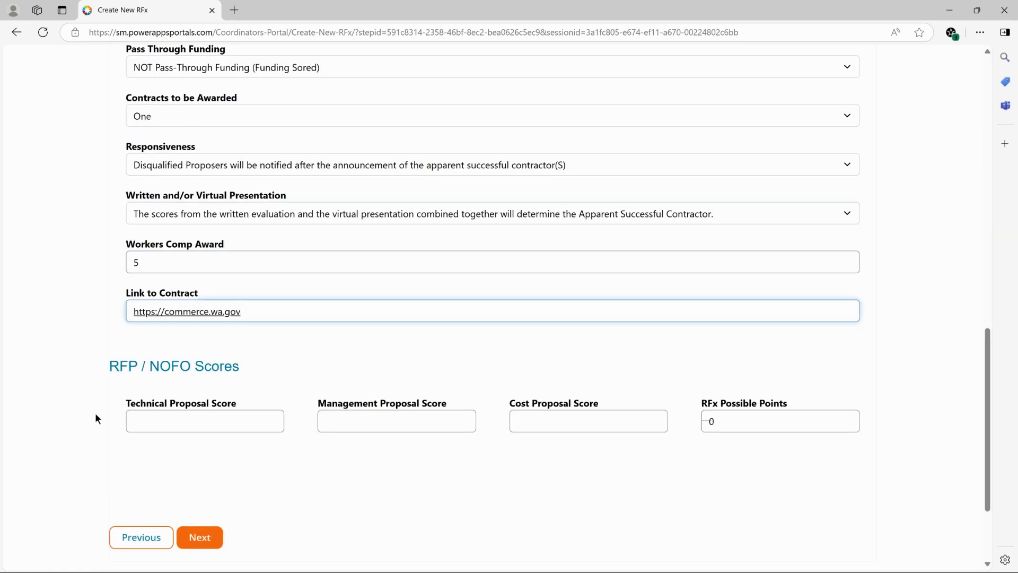
- Set the Technical Proposal Score to 60, the Management Proposal Score to 40 and the Cost Proposal Score to 1
{"action": "left_click", "coordinate": [171, 423]}
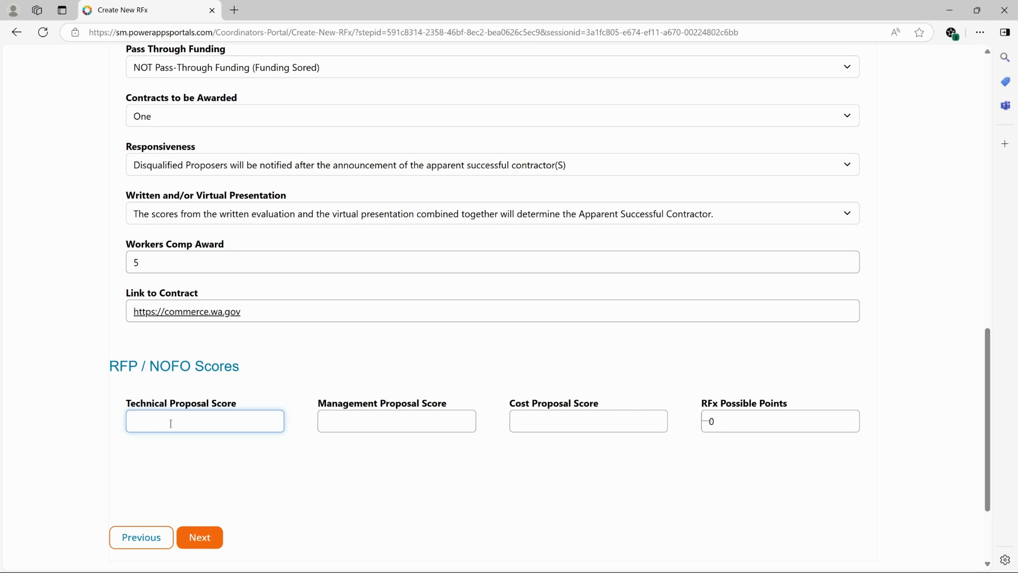
{"action": "type", "text": "60"}
{"action": "key", "text": "Tab"}
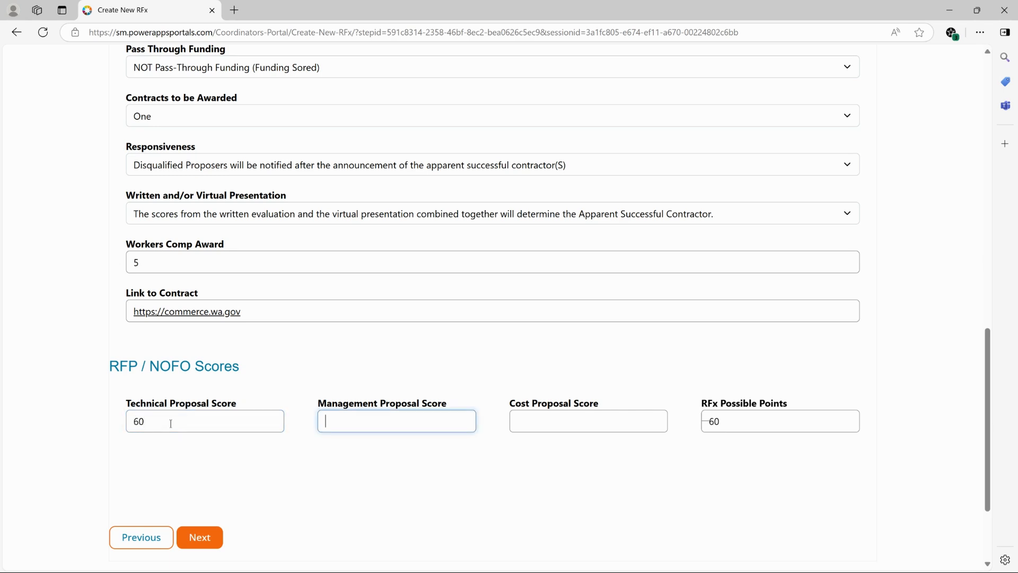
{"action": "type", "text": "40"}
{"action": "key", "text": "Tab"}
{"action": "type", "text": "1"}
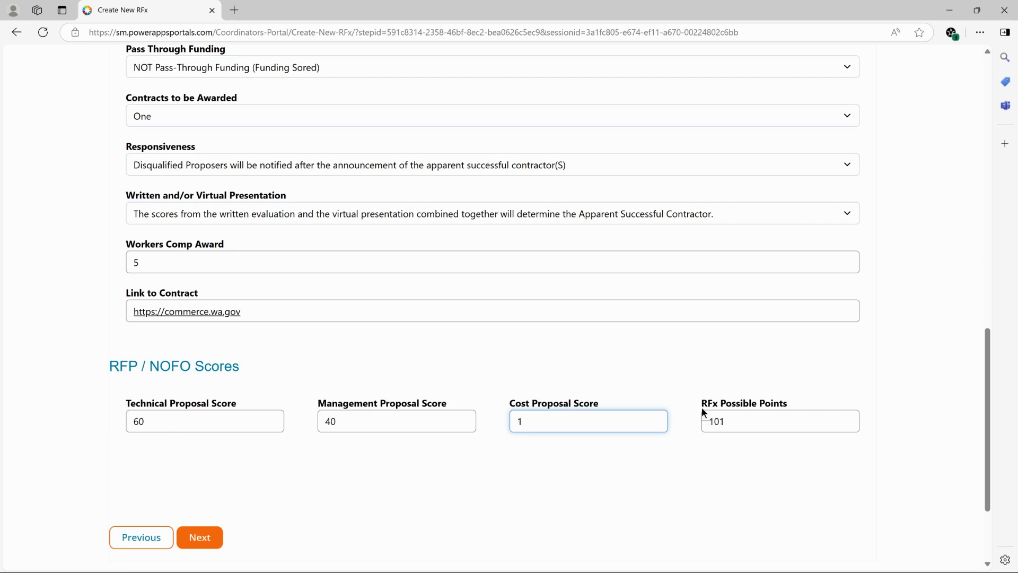
- Check the Workers Comp Award entry and submit the general details to continue to the RFx Schedule
{"action": "left_click_drag", "start_coordinate": [142, 262], "coordinate": [117, 264]}
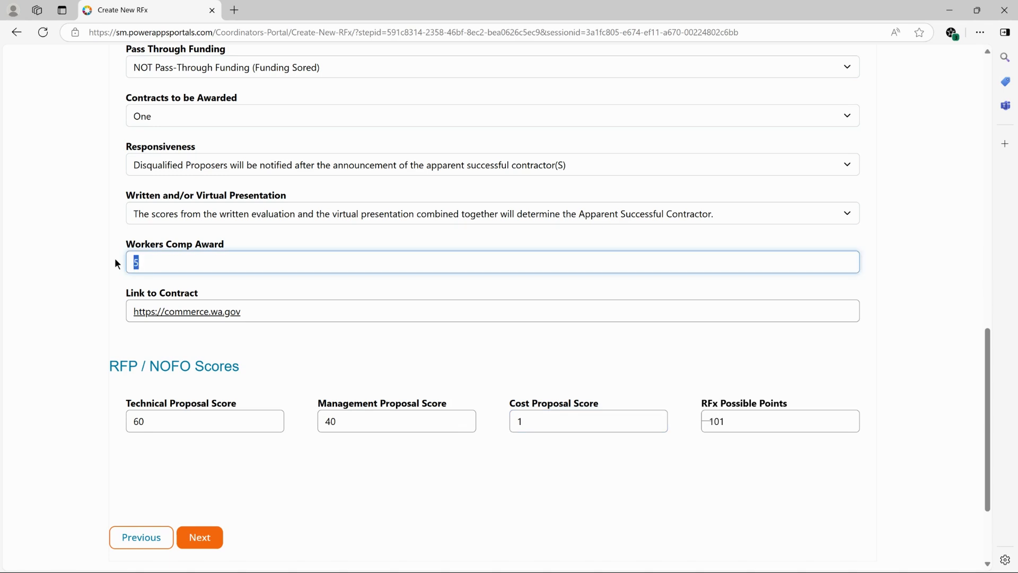
{"action": "left_click", "coordinate": [12, 276]}
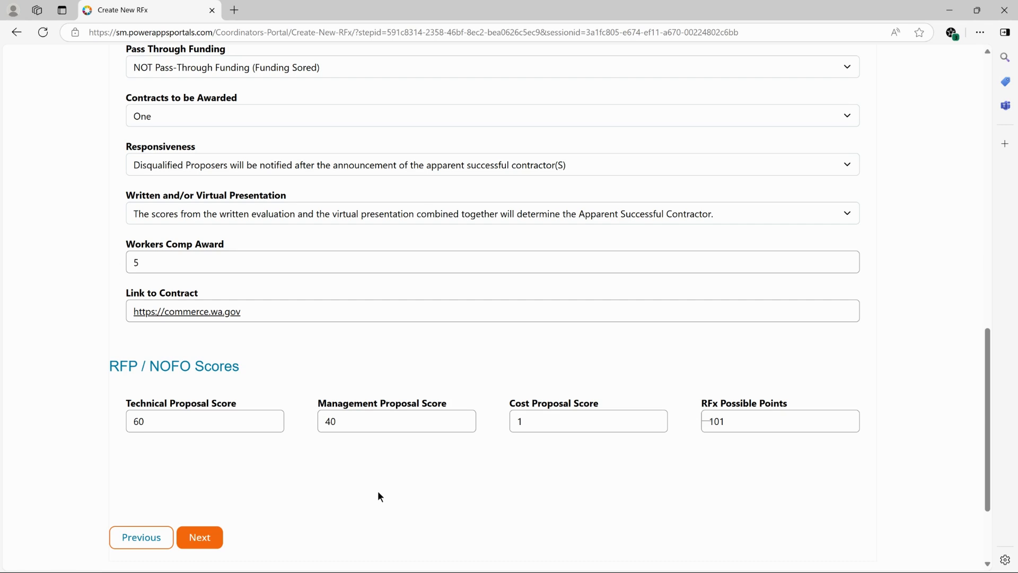
{"action": "scroll", "coordinate": [342, 488], "scroll_direction": "down", "scroll_amount": 1}
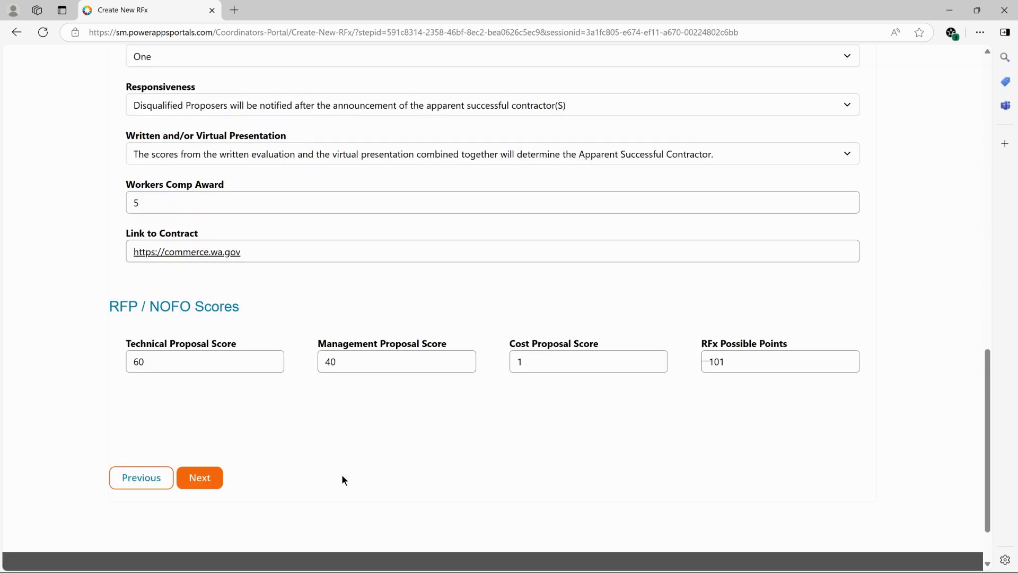
{"action": "left_click", "coordinate": [201, 477]}
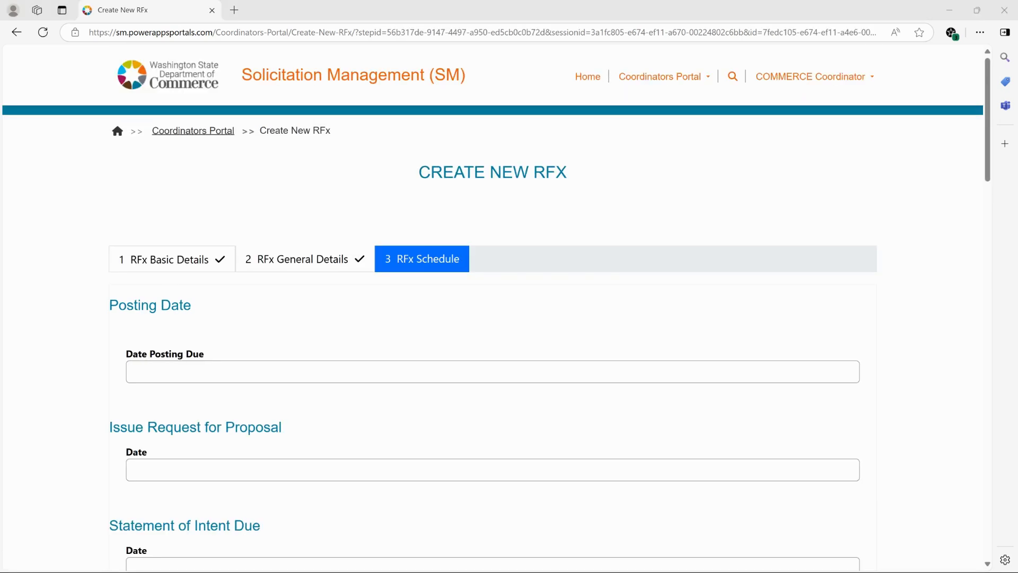
- Set the Date Posting Due of the RFx Schedule to 11/27/2024
{"action": "scroll", "coordinate": [508, 288], "scroll_direction": "down", "scroll_amount": 1}
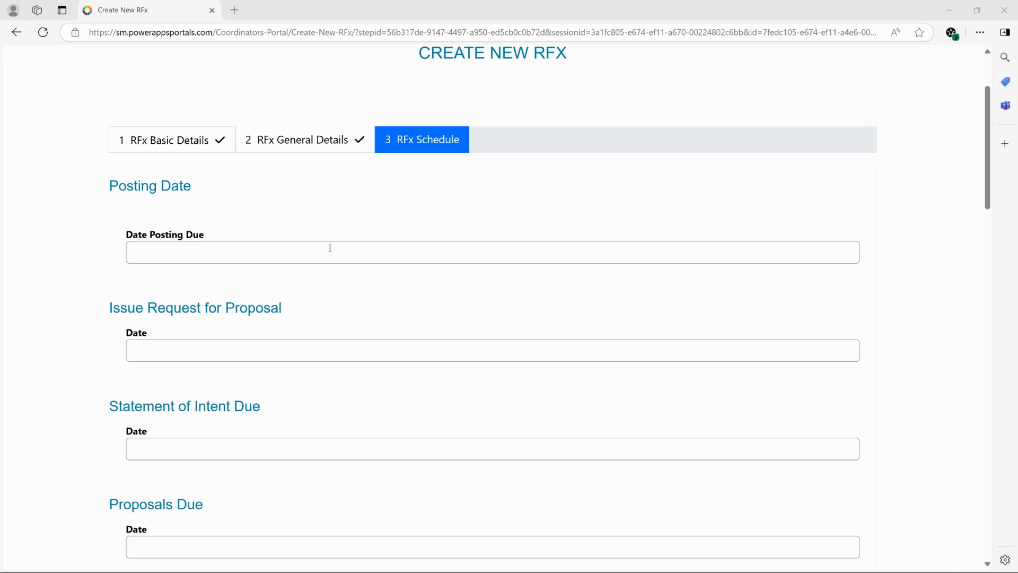
{"action": "left_click", "coordinate": [222, 252]}
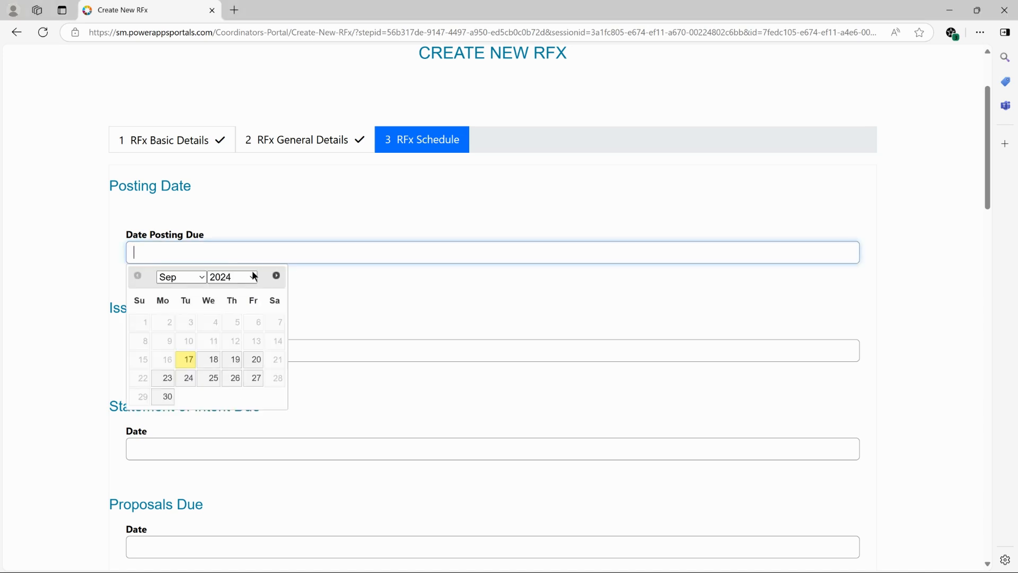
{"action": "left_click", "coordinate": [277, 275]}
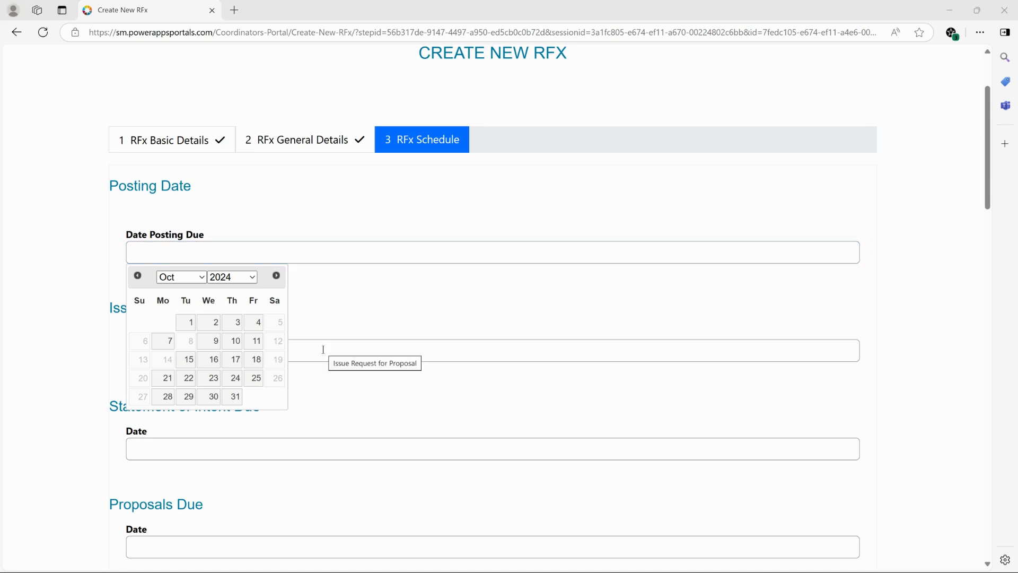
{"action": "left_click", "coordinate": [202, 278]}
{"action": "left_click", "coordinate": [175, 326]}
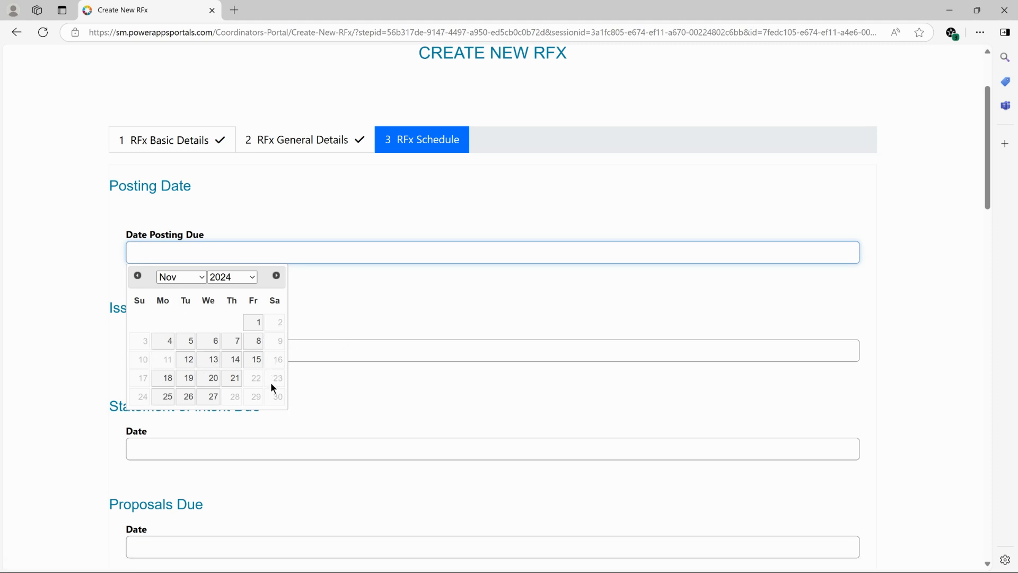
{"action": "left_click", "coordinate": [206, 402]}
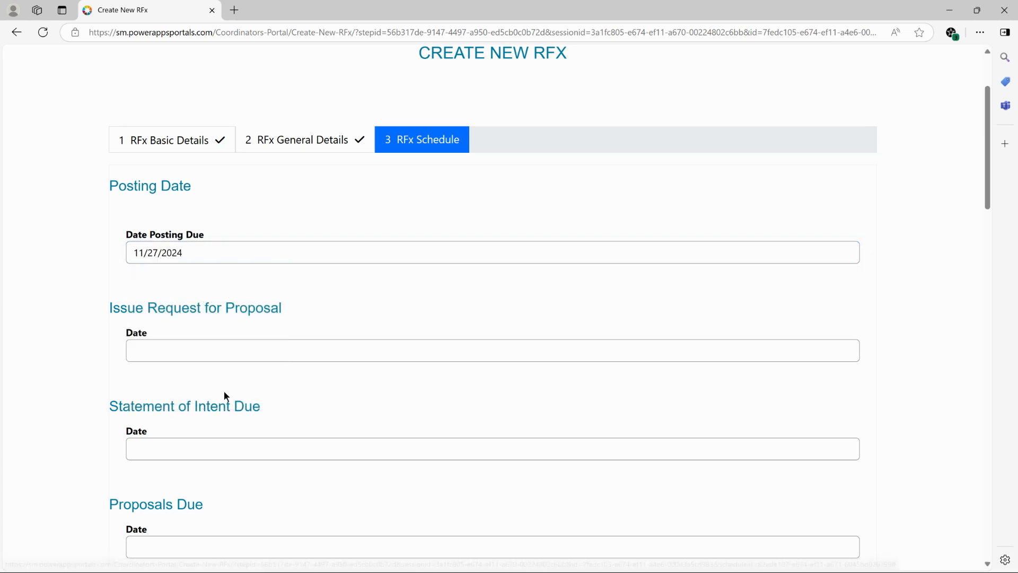
- Try to set the Issue Request for Proposal date to September 19, 2024
{"action": "left_click", "coordinate": [231, 352]}
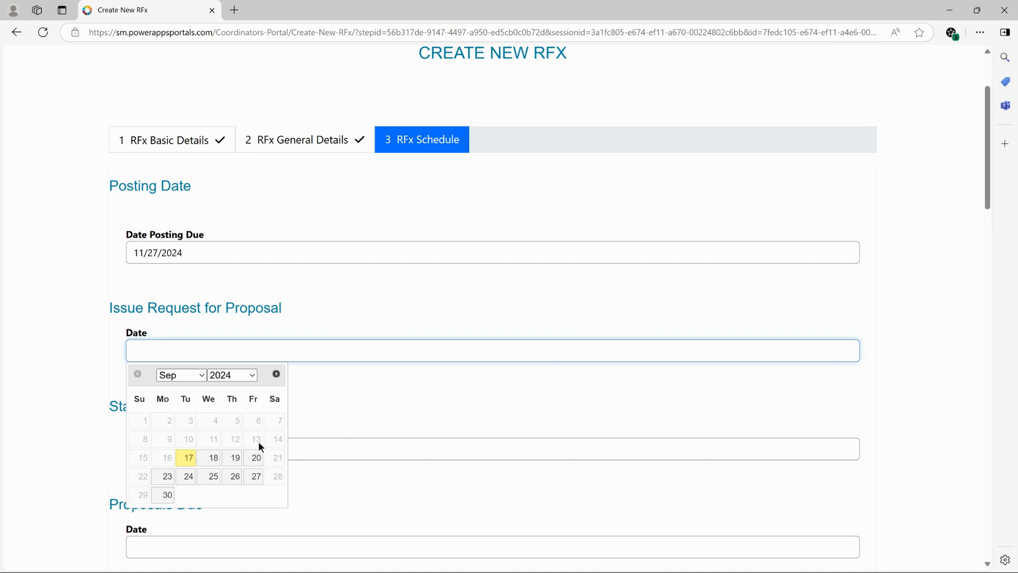
{"action": "left_click", "coordinate": [234, 459]}
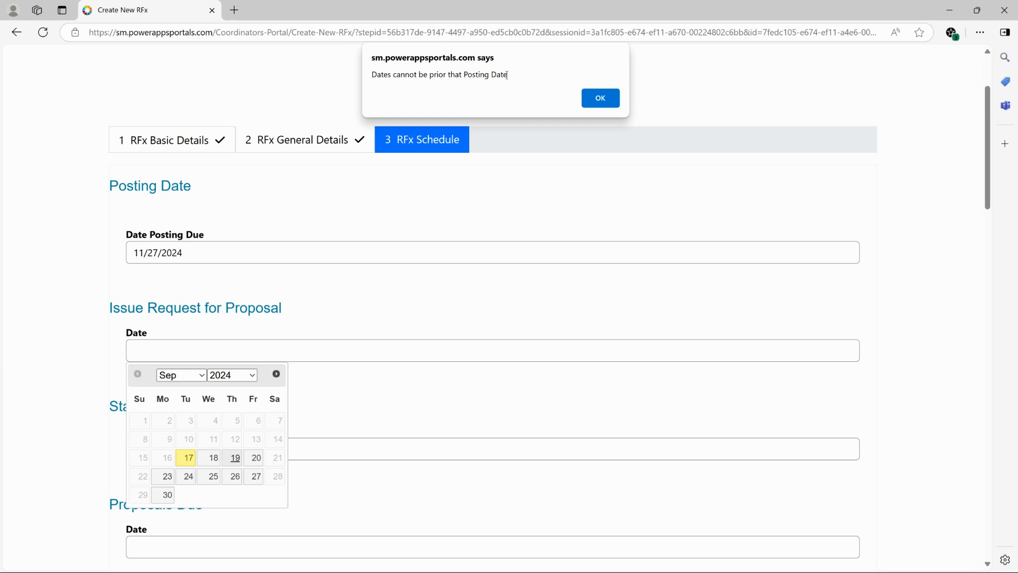
{"action": "left_click", "coordinate": [608, 97]}
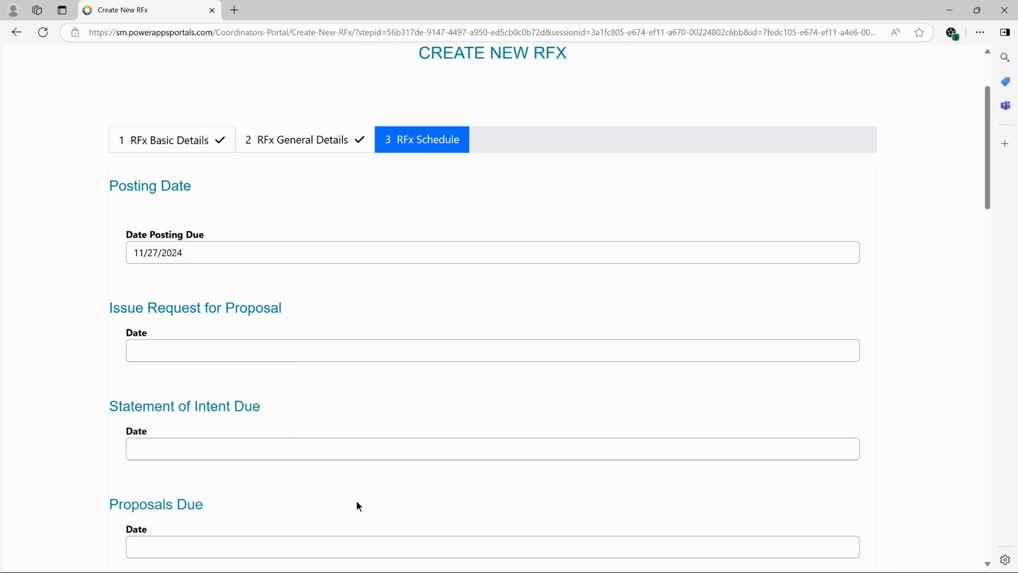
- Set the Issue Request for Proposal date to 12/10/2024
{"action": "left_click", "coordinate": [258, 351]}
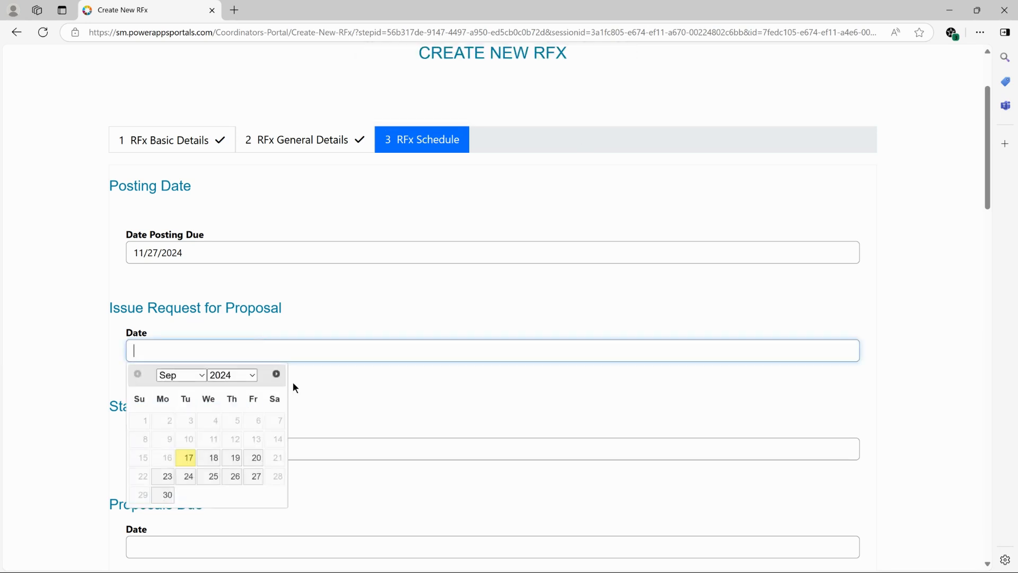
{"action": "left_click", "coordinate": [278, 373]}
{"action": "left_click", "coordinate": [278, 374]}
{"action": "left_click", "coordinate": [278, 374]}
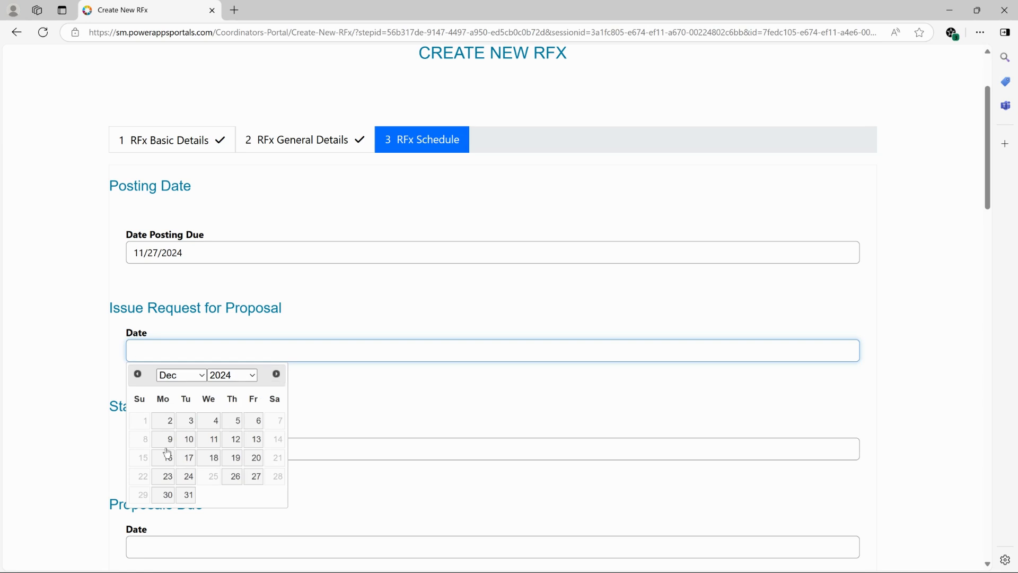
{"action": "left_click", "coordinate": [195, 445]}
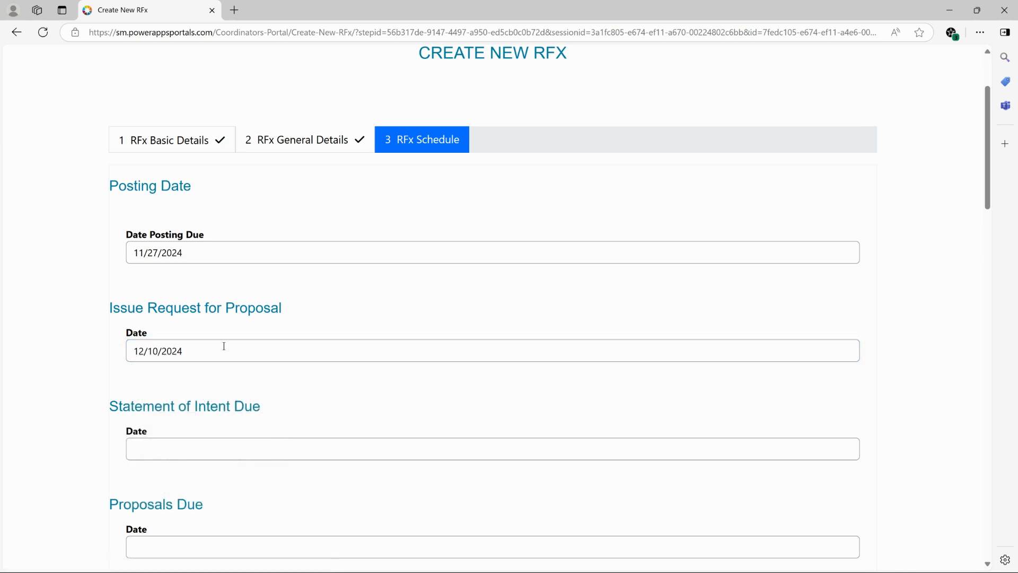
- Copy the Issue Request for Proposal date, 12/10/2024, into the Statement of Intent Due date and review the dates that follow
{"action": "left_click", "coordinate": [224, 346]}
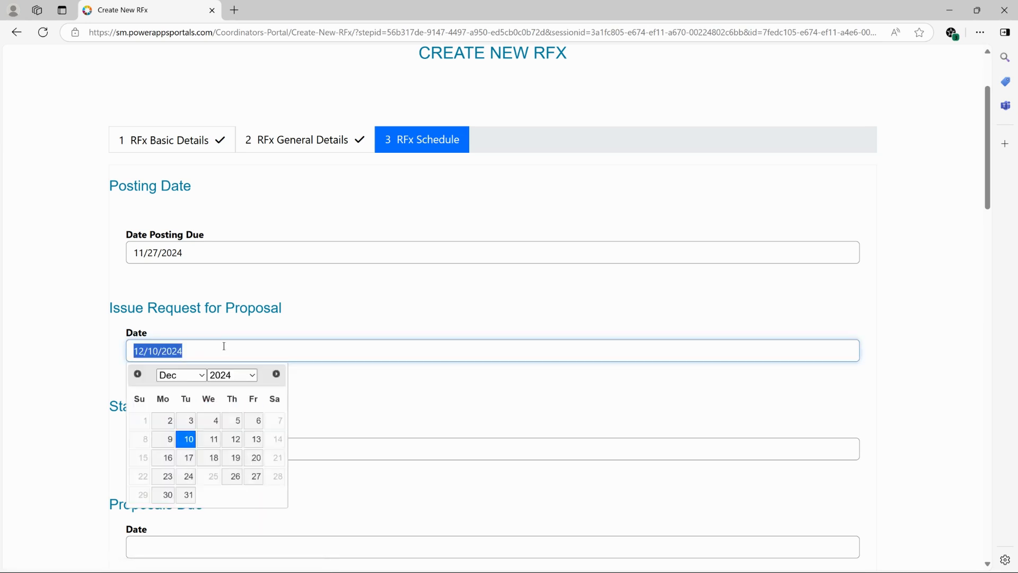
{"action": "left_click", "coordinate": [339, 448]}
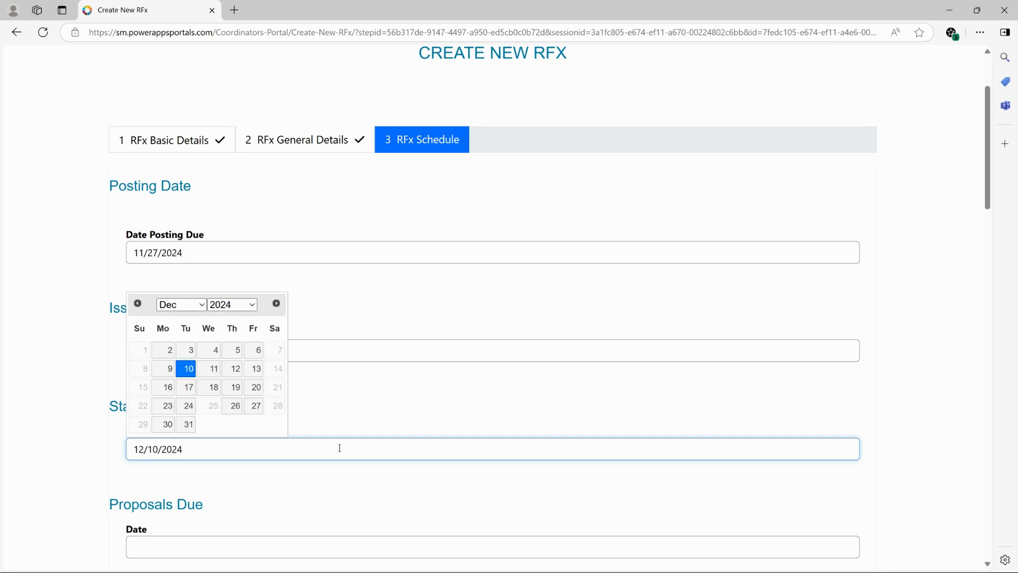
{"action": "scroll", "coordinate": [341, 446], "scroll_direction": "down", "scroll_amount": 8}
{"action": "scroll", "coordinate": [592, 393], "scroll_direction": "up", "scroll_amount": 4}
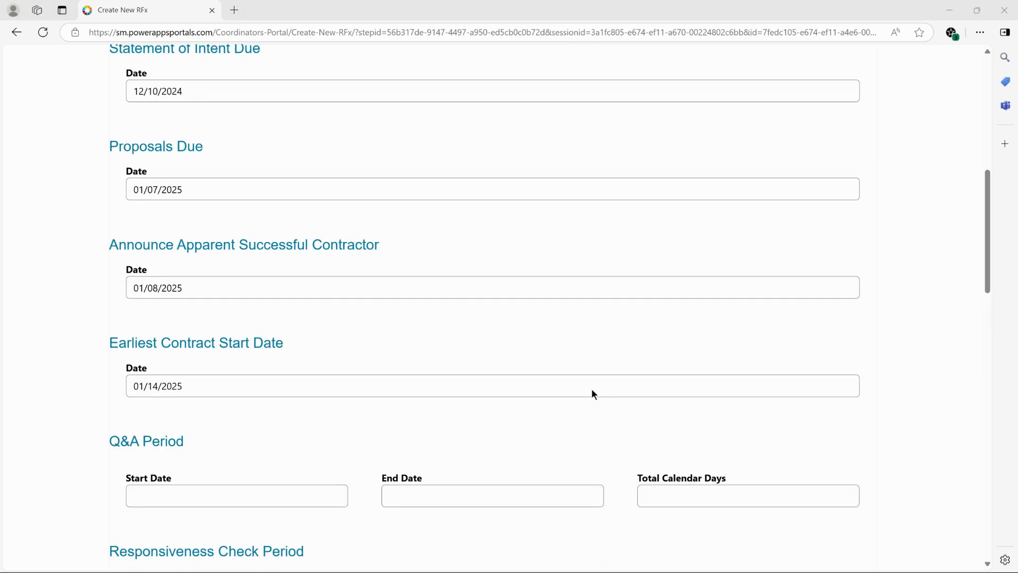
{"action": "scroll", "coordinate": [417, 191], "scroll_direction": "down", "scroll_amount": 3}
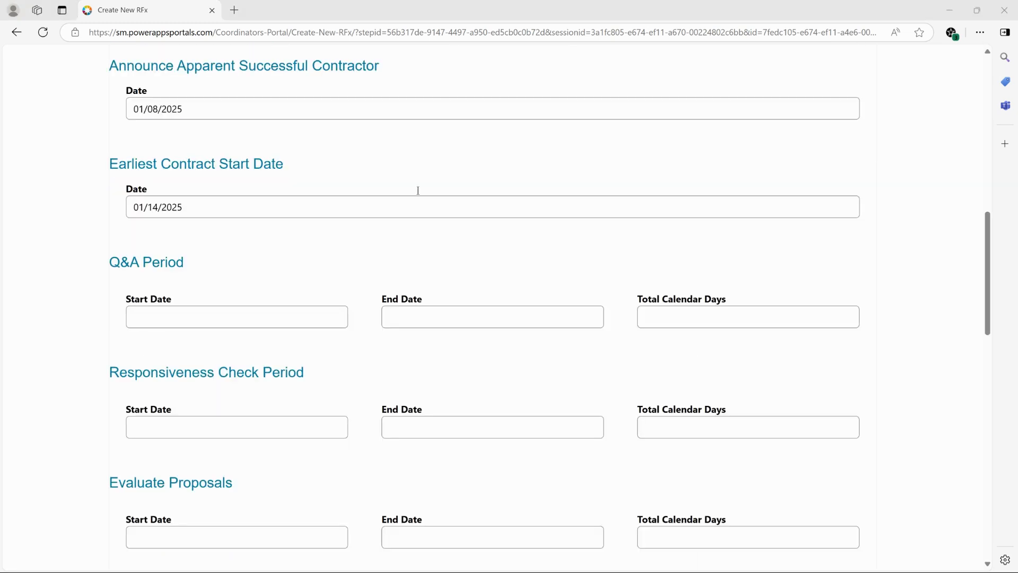
{"action": "scroll", "coordinate": [219, 188], "scroll_direction": "up", "scroll_amount": 4}
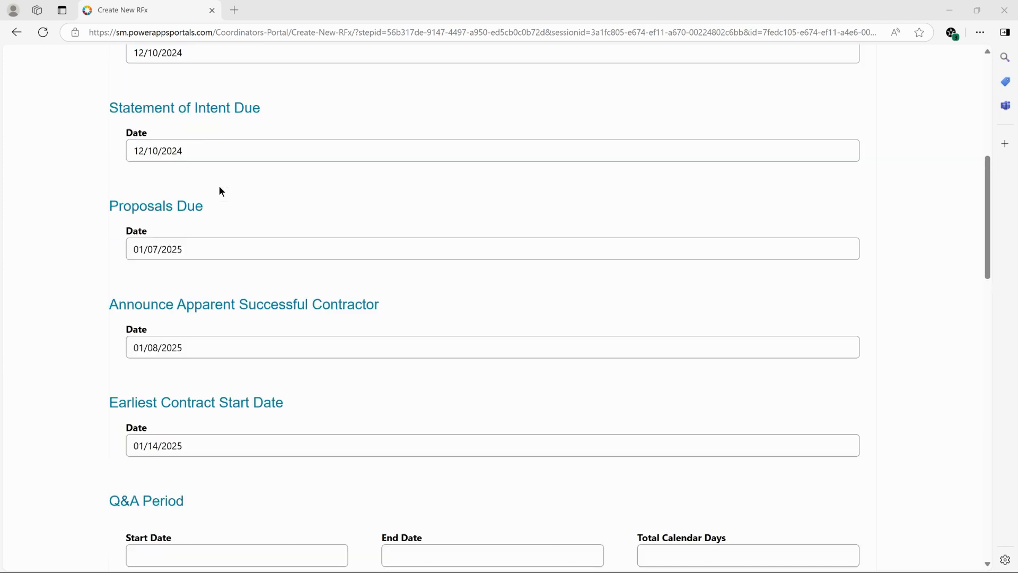
{"action": "scroll", "coordinate": [307, 236], "scroll_direction": "down", "scroll_amount": 6}
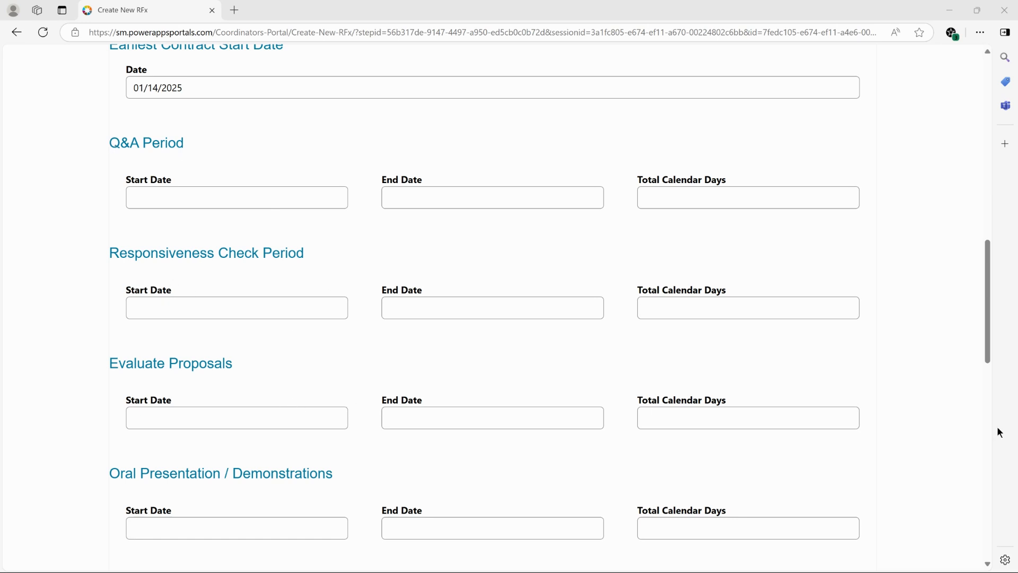
{"action": "left_click", "coordinate": [236, 198]}
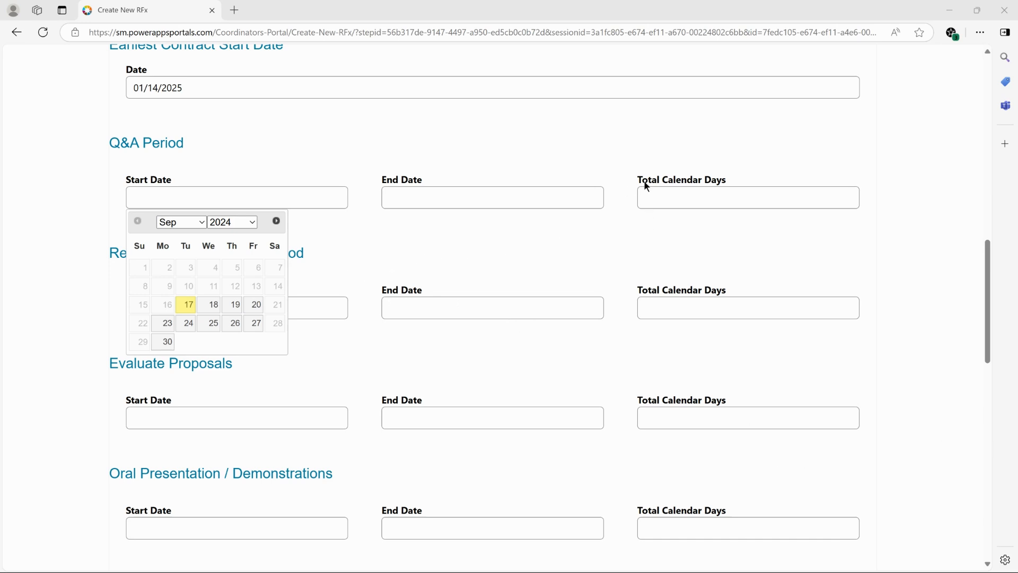
{"action": "left_click", "coordinate": [239, 84]}
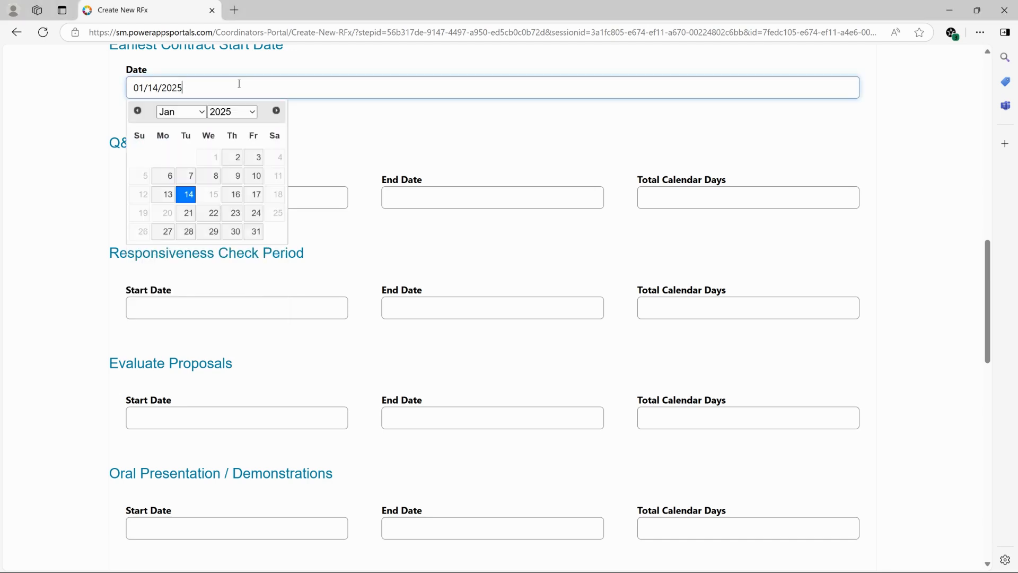
{"action": "double_click", "coordinate": [239, 83]}
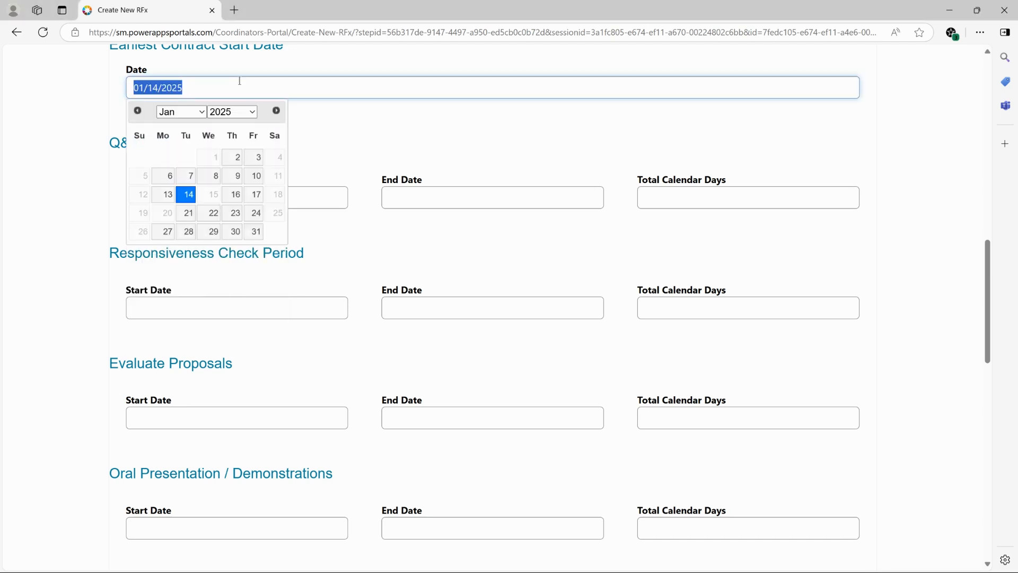
{"action": "left_click", "coordinate": [323, 197]}
{"action": "scroll", "coordinate": [223, 315], "scroll_direction": "up", "scroll_amount": 2}
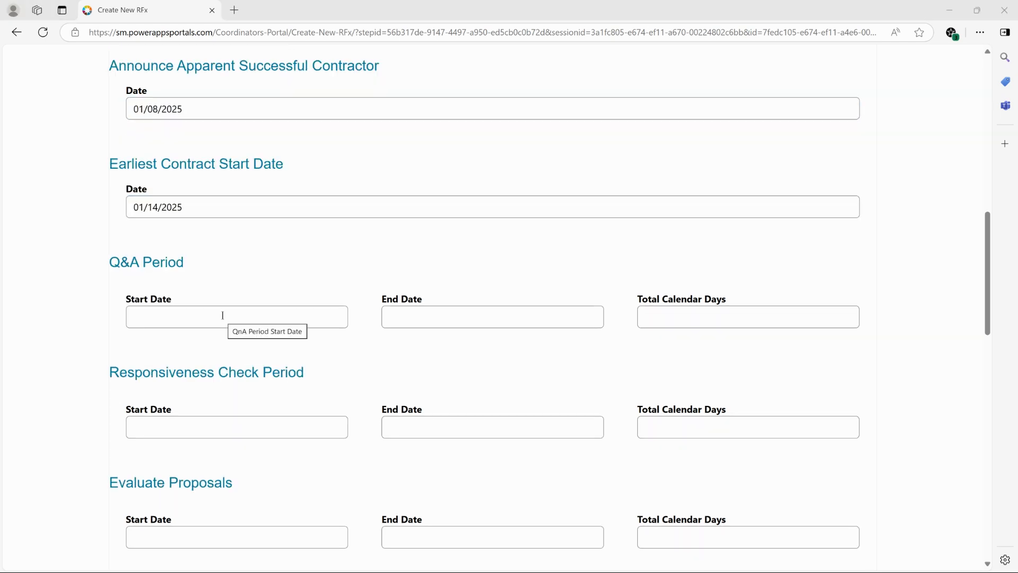
- Set the Q&A Period to start on 11/27/2024 and end on 12/06/2024, and check its Total Calendar Days entry
{"action": "left_click", "coordinate": [222, 315]}
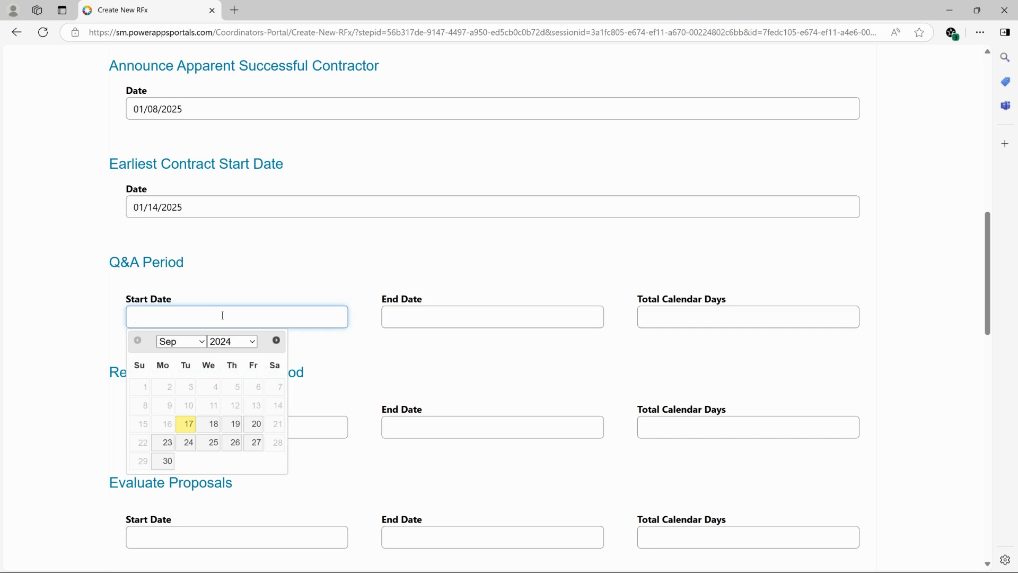
{"action": "type", "text": "11/27/2024"}
{"action": "left_click", "coordinate": [504, 314]}
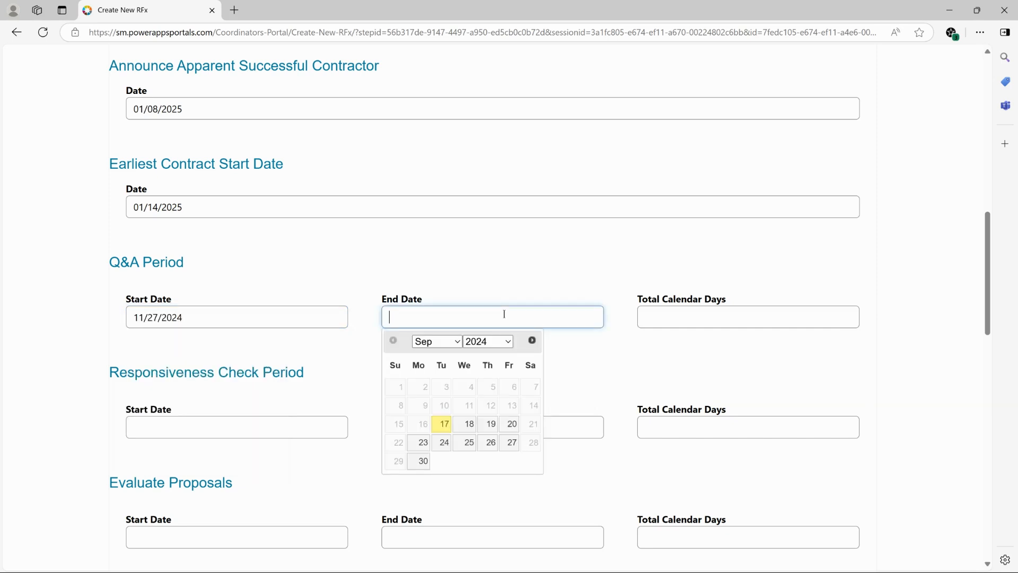
{"action": "type", "text": "11/27/2024"}
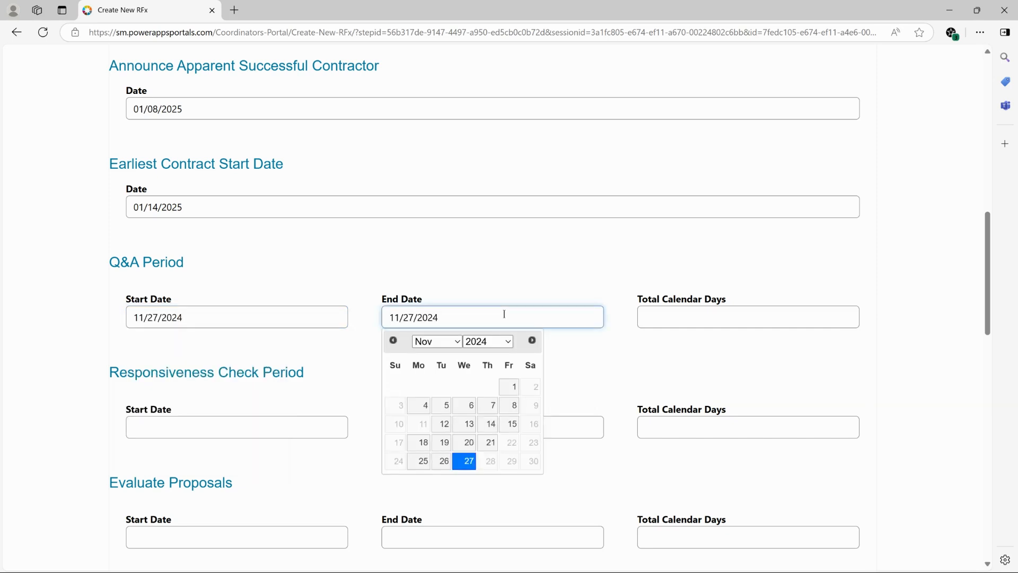
{"action": "left_click", "coordinate": [532, 340]}
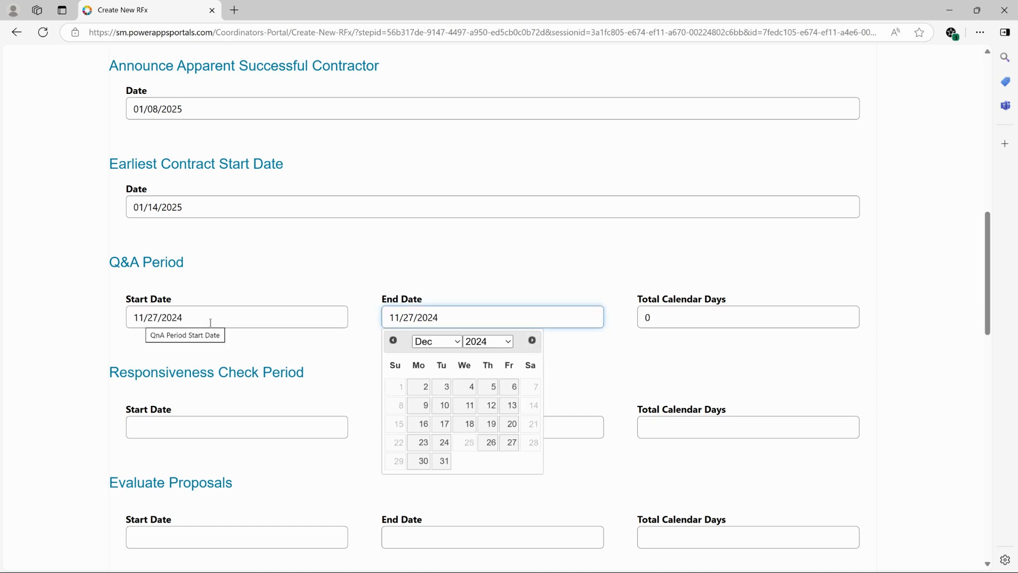
{"action": "left_click", "coordinate": [513, 387]}
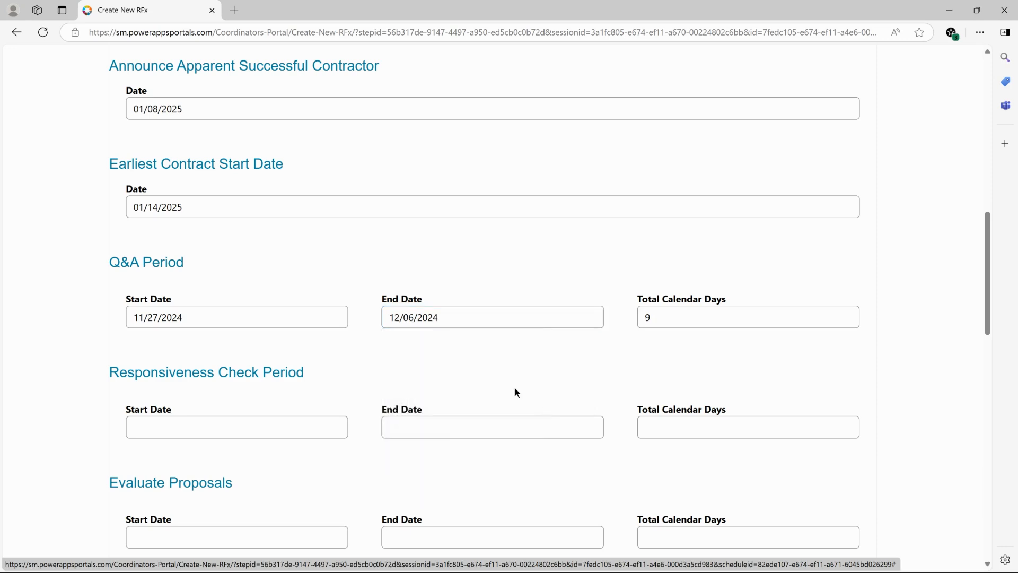
{"action": "left_click", "coordinate": [655, 322]}
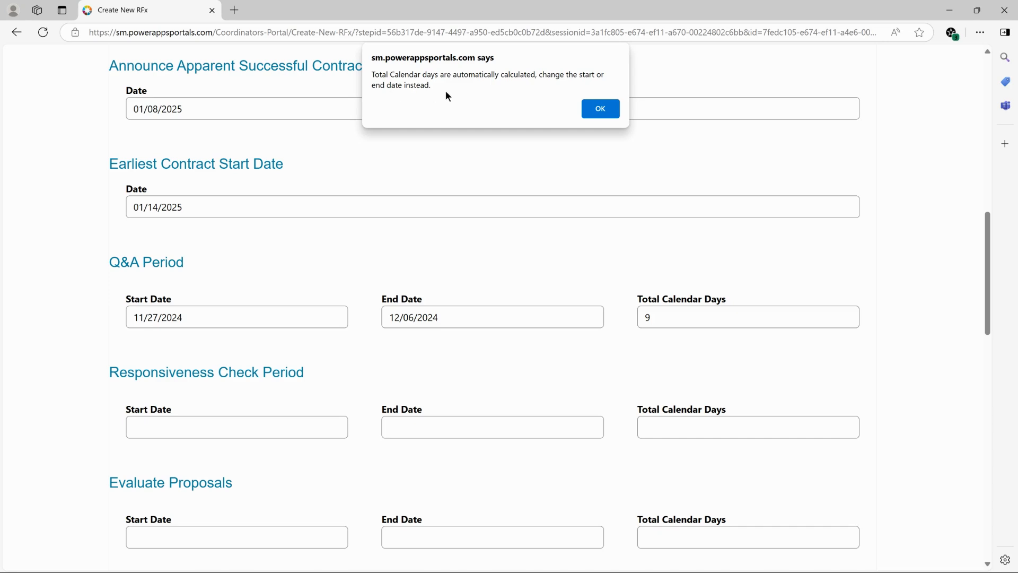
{"action": "left_click", "coordinate": [589, 108]}
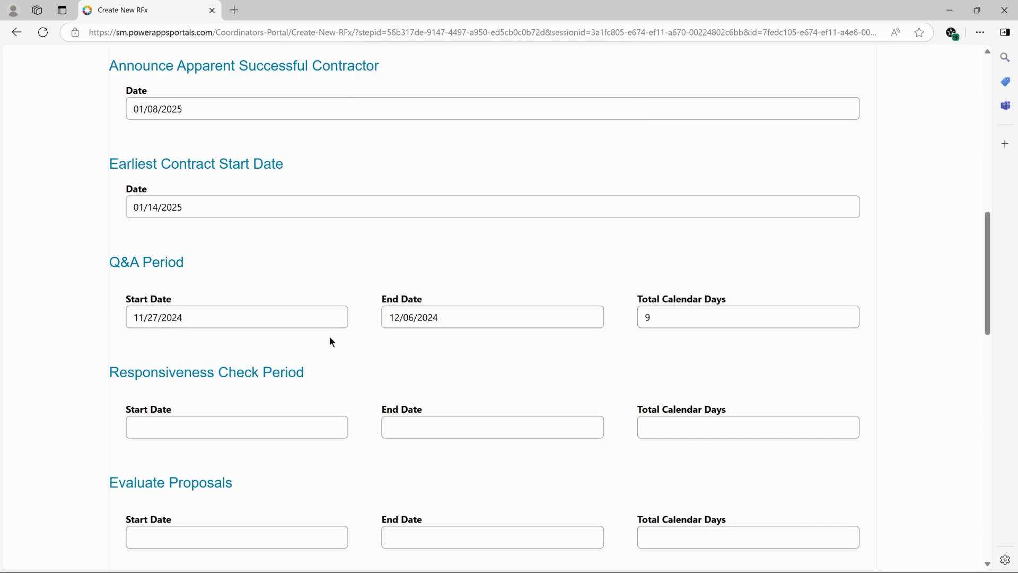
- Review the start dates, end dates and total calendar days of the periods from Responsiveness Check to Estimated Time Period for Contract
{"action": "scroll", "coordinate": [329, 336], "scroll_direction": "down", "scroll_amount": 1}
{"action": "scroll", "coordinate": [324, 334], "scroll_direction": "down", "scroll_amount": 1}
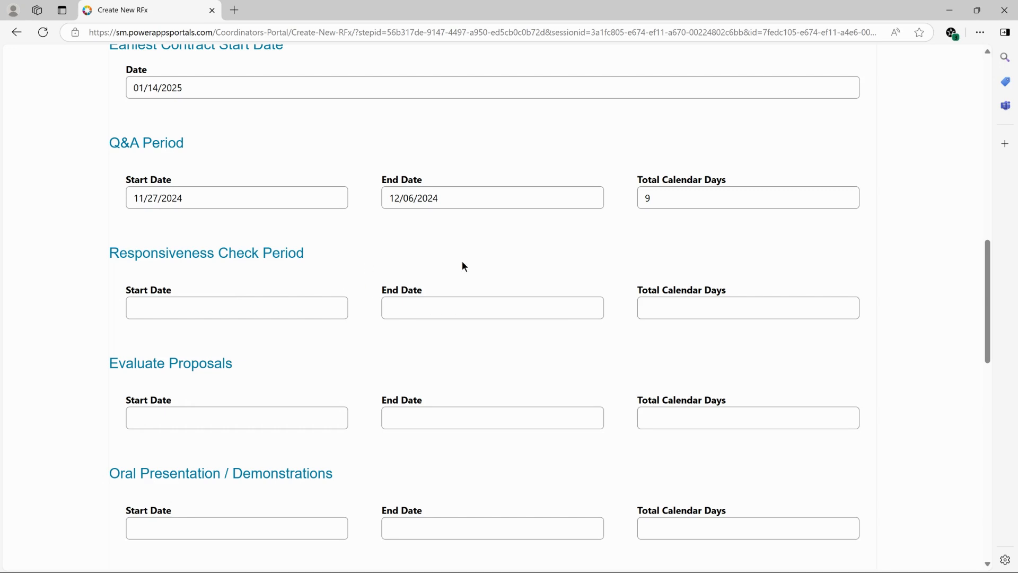
{"action": "scroll", "coordinate": [980, 352], "scroll_direction": "down", "scroll_amount": 9}
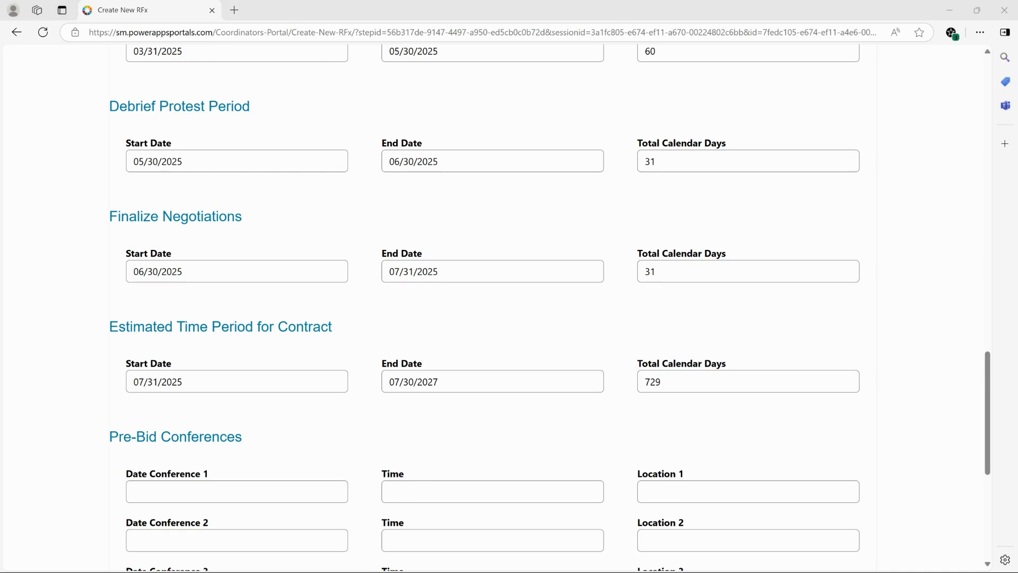
{"action": "scroll", "coordinate": [450, 207], "scroll_direction": "up", "scroll_amount": 3}
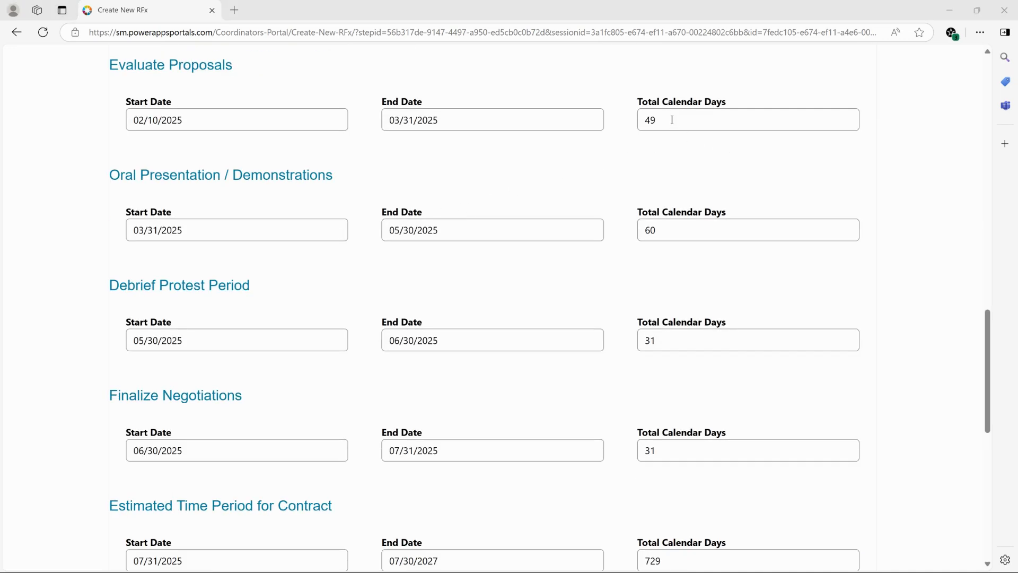
{"action": "scroll", "coordinate": [711, 311], "scroll_direction": "down", "scroll_amount": 3}
{"action": "scroll", "coordinate": [624, 320], "scroll_direction": "down", "scroll_amount": 2}
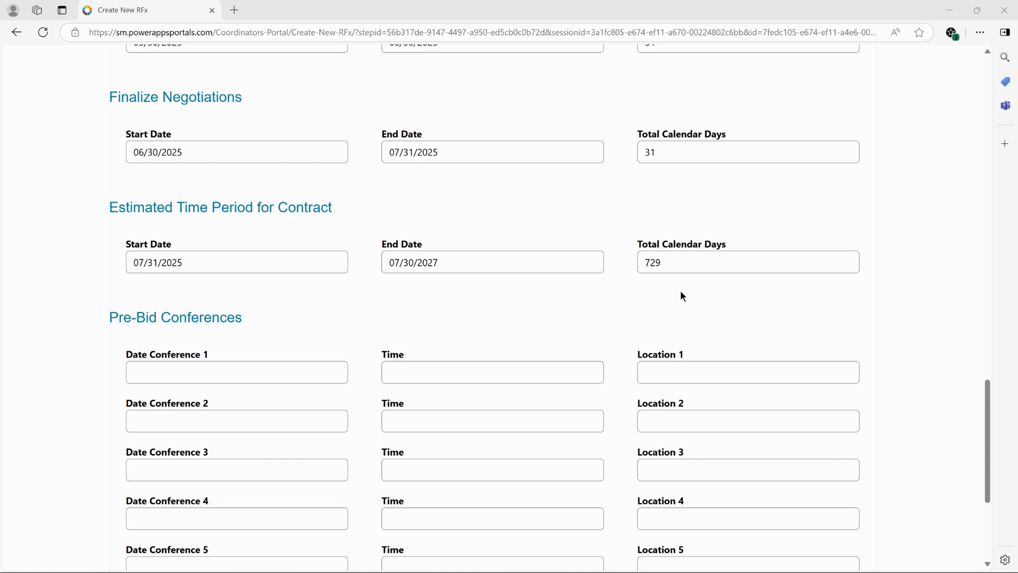
- Set the date of the first pre-bid conference to 12/02/2024
{"action": "scroll", "coordinate": [598, 311], "scroll_direction": "down", "scroll_amount": 2}
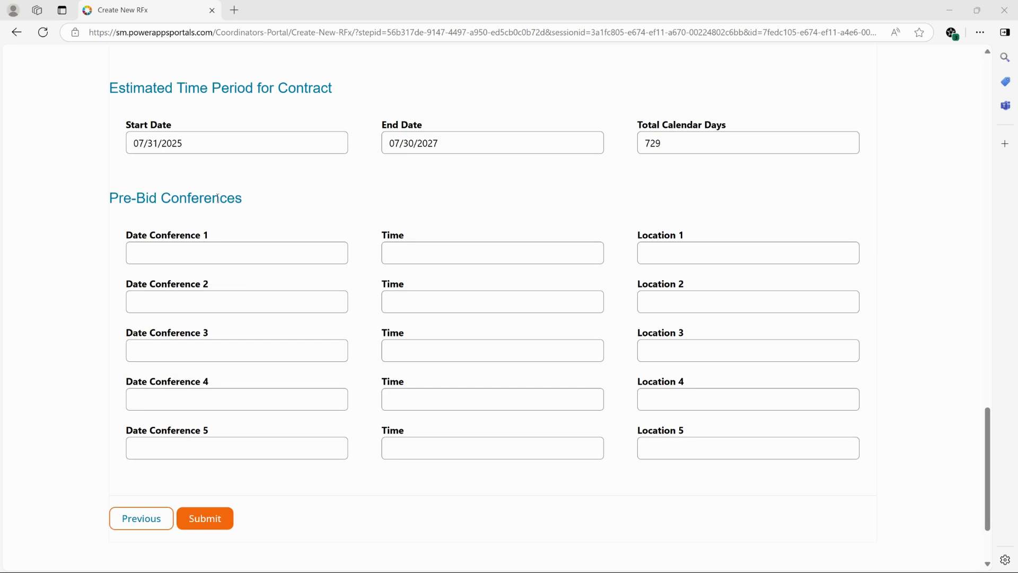
{"action": "left_click", "coordinate": [182, 253]}
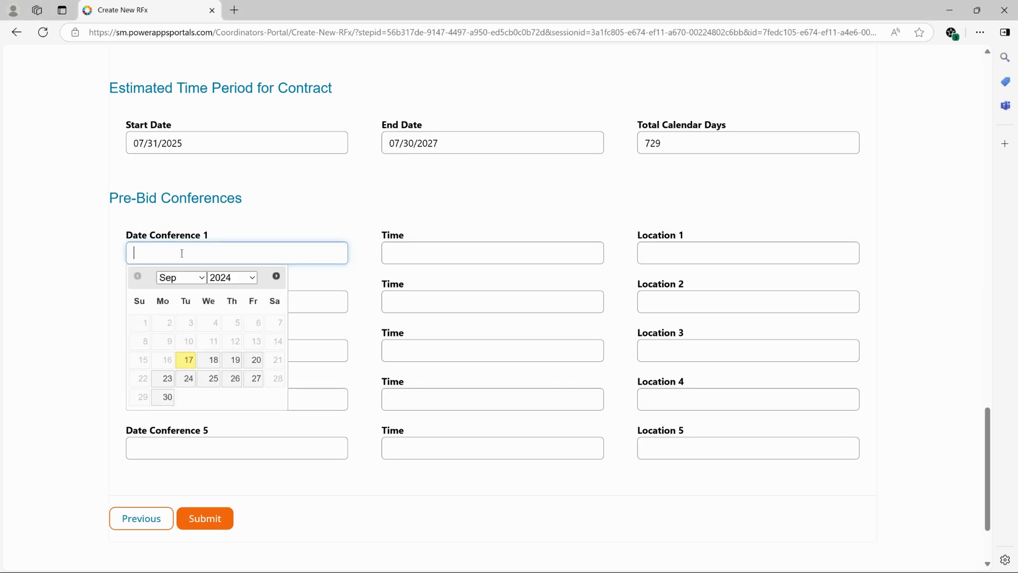
{"action": "double_click", "coordinate": [276, 276]}
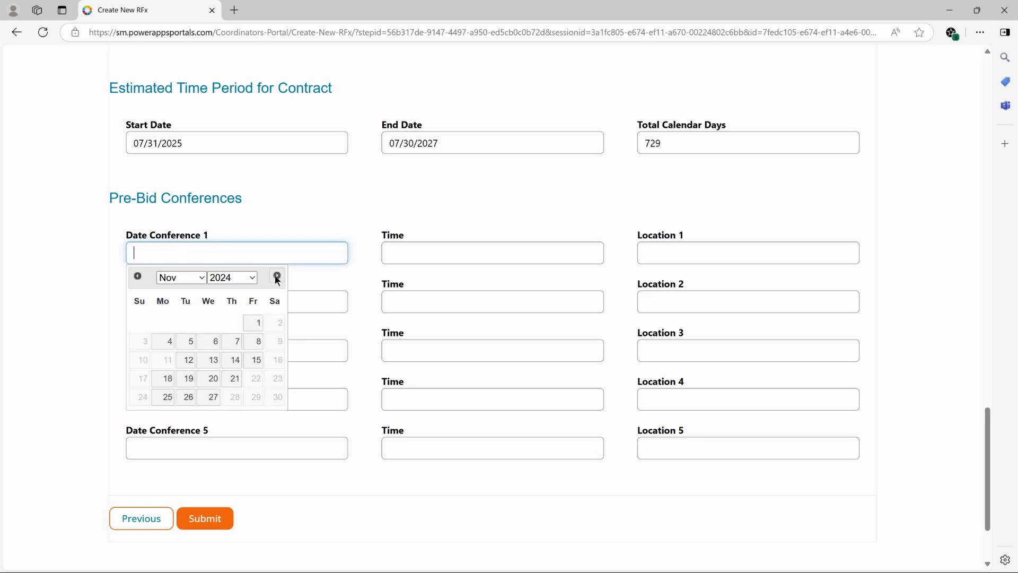
{"action": "left_click", "coordinate": [276, 277]}
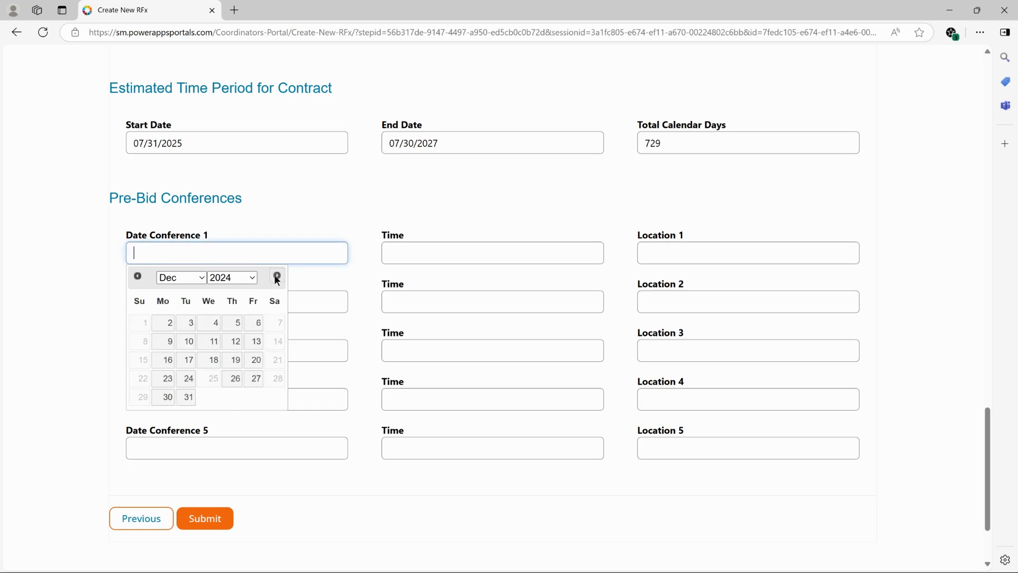
{"action": "left_click", "coordinate": [170, 322]}
- Set the time of the first pre-bid conference to 11:00 AM
{"action": "left_click", "coordinate": [448, 260]}
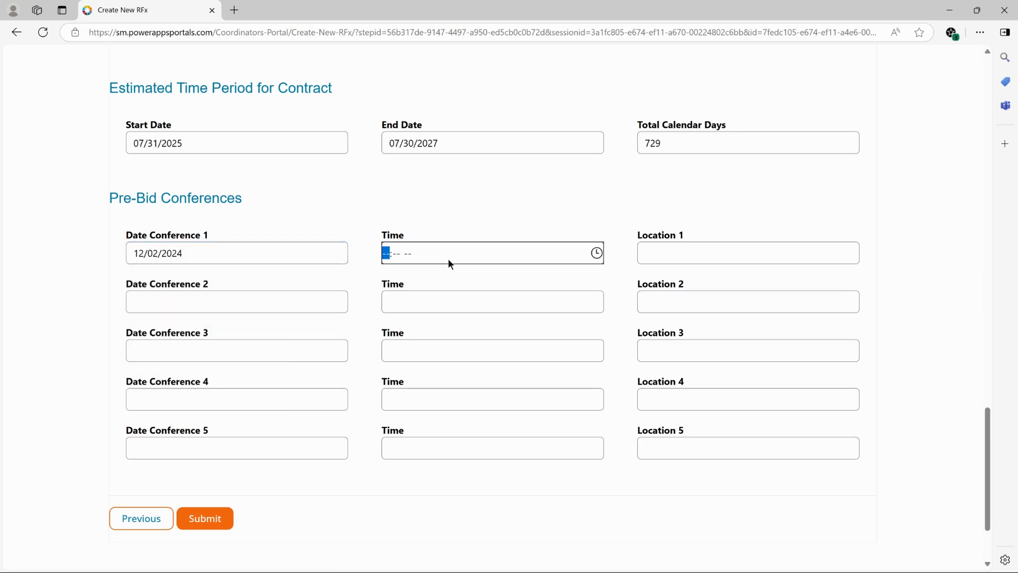
{"action": "left_click", "coordinate": [577, 253]}
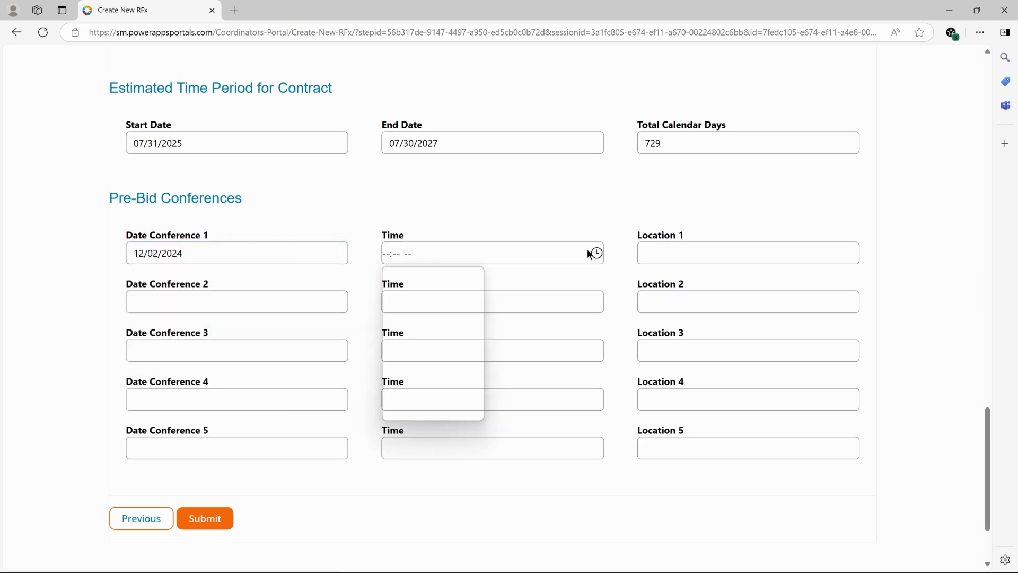
{"action": "scroll", "coordinate": [399, 374], "scroll_direction": "down", "scroll_amount": 1}
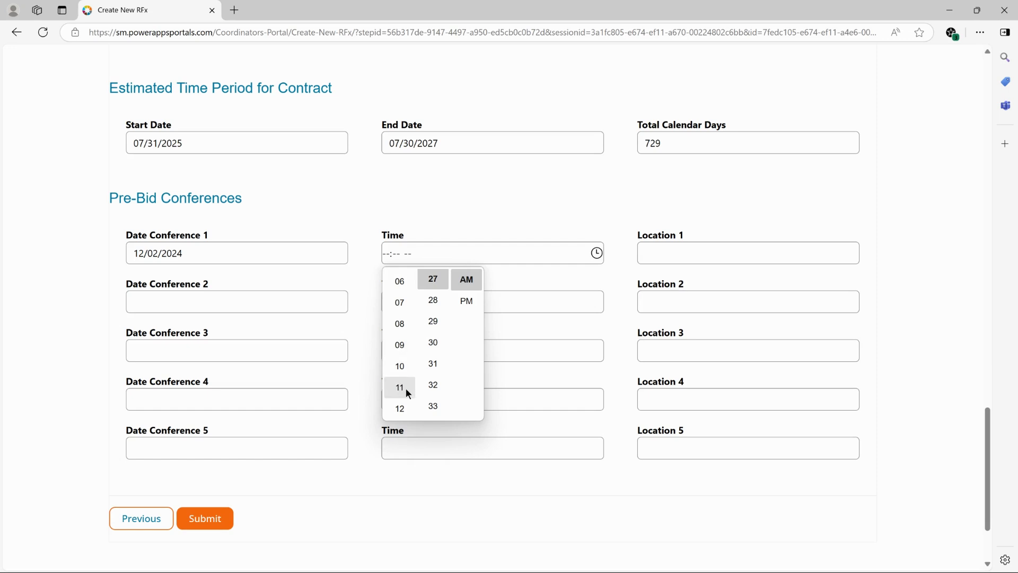
{"action": "left_click", "coordinate": [406, 386]}
{"action": "scroll", "coordinate": [428, 341], "scroll_direction": "up", "scroll_amount": 3}
{"action": "scroll", "coordinate": [431, 344], "scroll_direction": "up", "scroll_amount": 7}
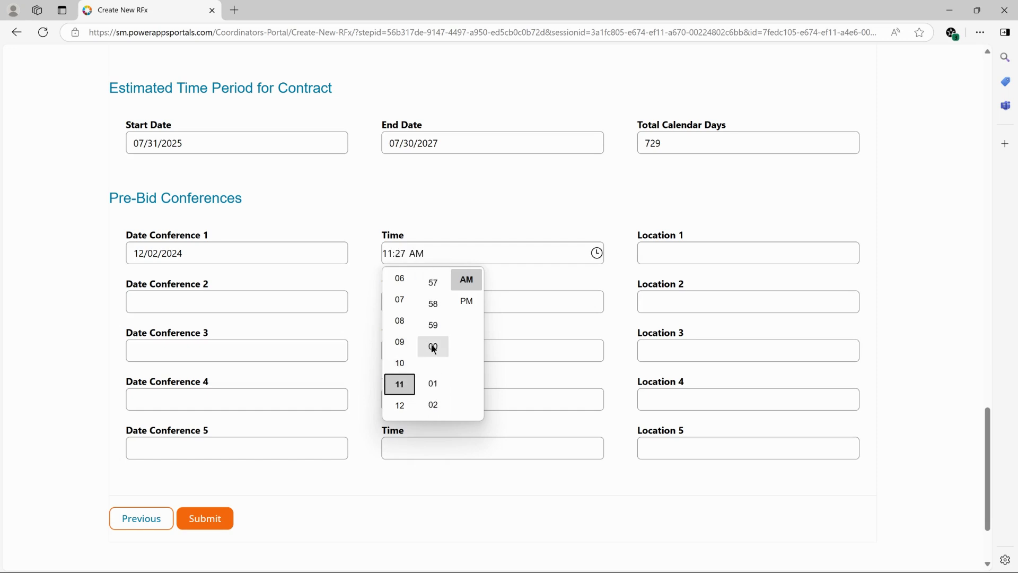
{"action": "left_click", "coordinate": [433, 345]}
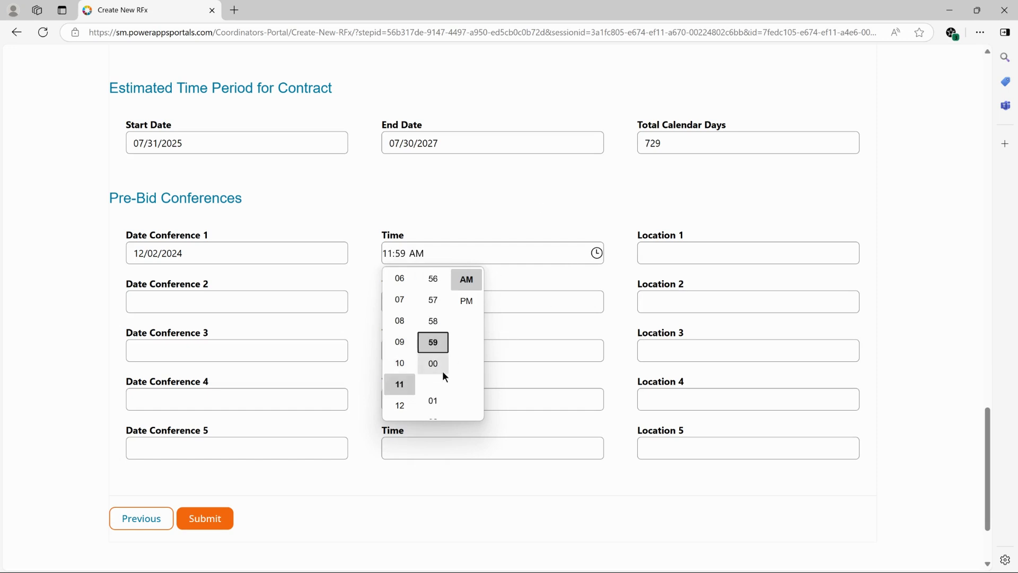
{"action": "left_click", "coordinate": [440, 367]}
{"action": "left_click", "coordinate": [499, 194]}
- Enter Online as the location of the first pre-bid conference and submit the RFP schedule
{"action": "left_click", "coordinate": [691, 251]}
{"action": "type", "text": "Online"}
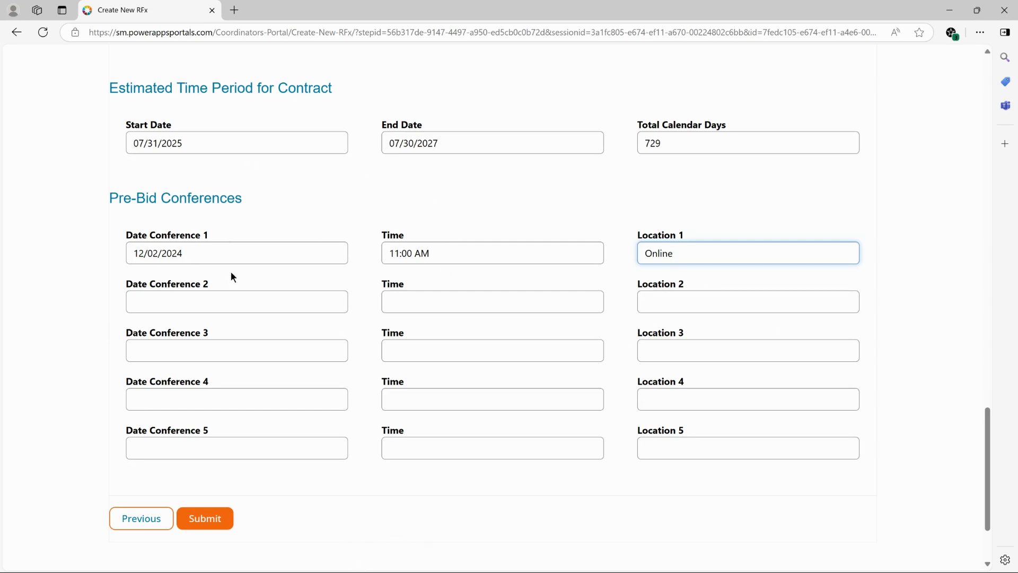
{"action": "left_click", "coordinate": [226, 525]}
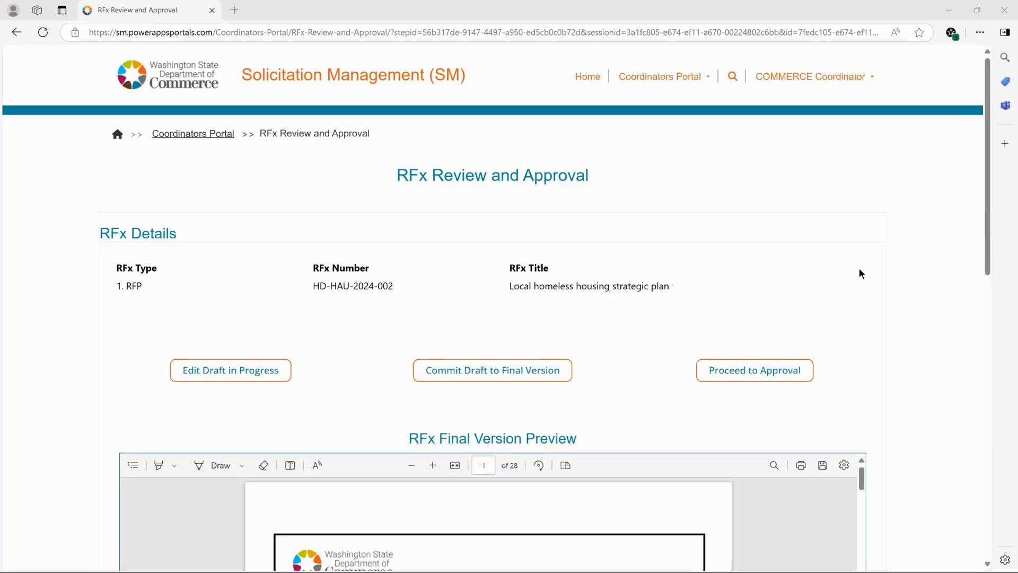
- Review the RFx details, the available draft and approval actions, and the first page of the final version preview
{"action": "scroll", "coordinate": [859, 269], "scroll_direction": "down", "scroll_amount": 3}
{"action": "scroll", "coordinate": [866, 287], "scroll_direction": "down", "scroll_amount": 2}
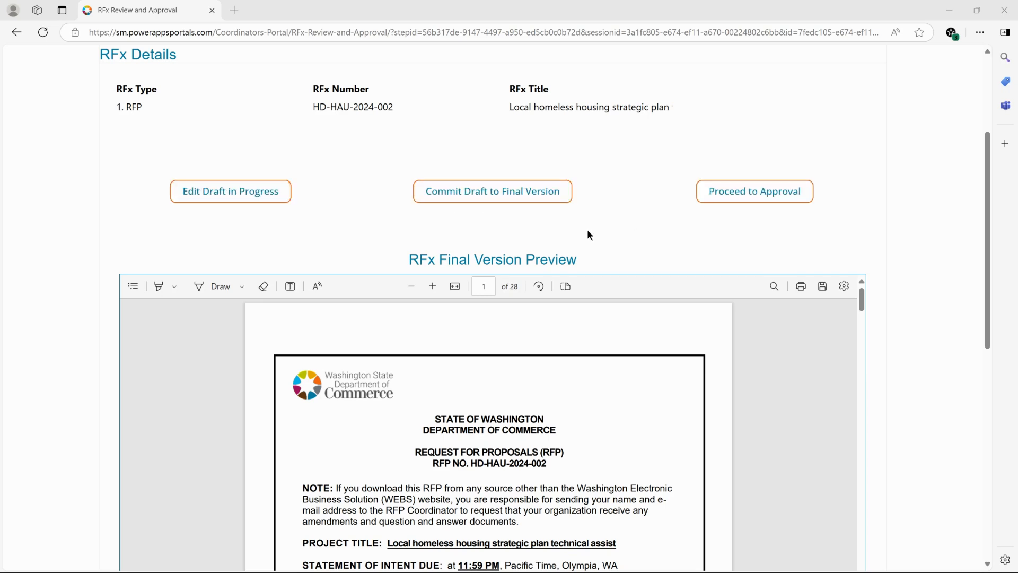
{"action": "scroll", "coordinate": [587, 235], "scroll_direction": "up", "scroll_amount": 1}
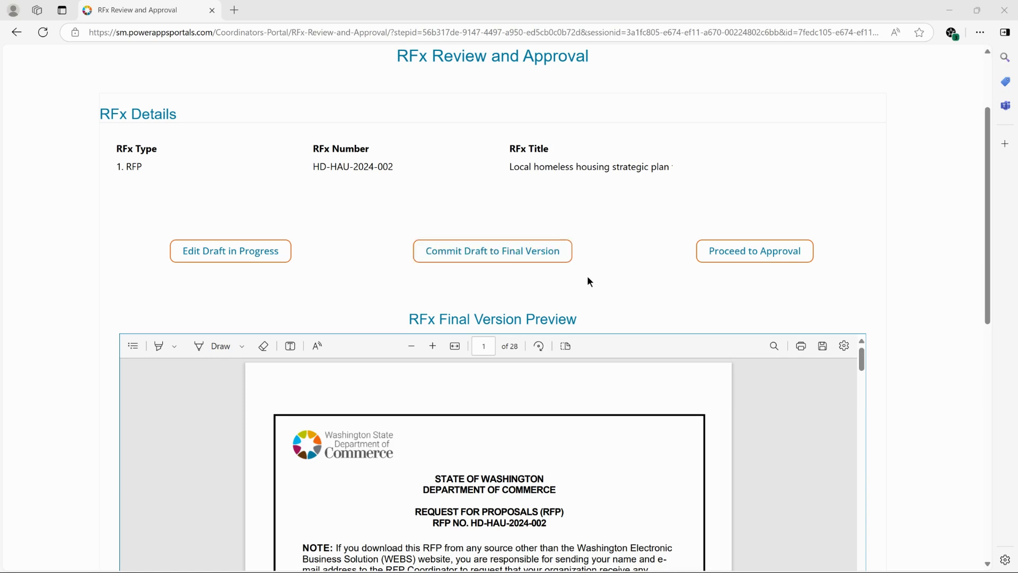
{"action": "scroll", "coordinate": [682, 279], "scroll_direction": "down", "scroll_amount": 2}
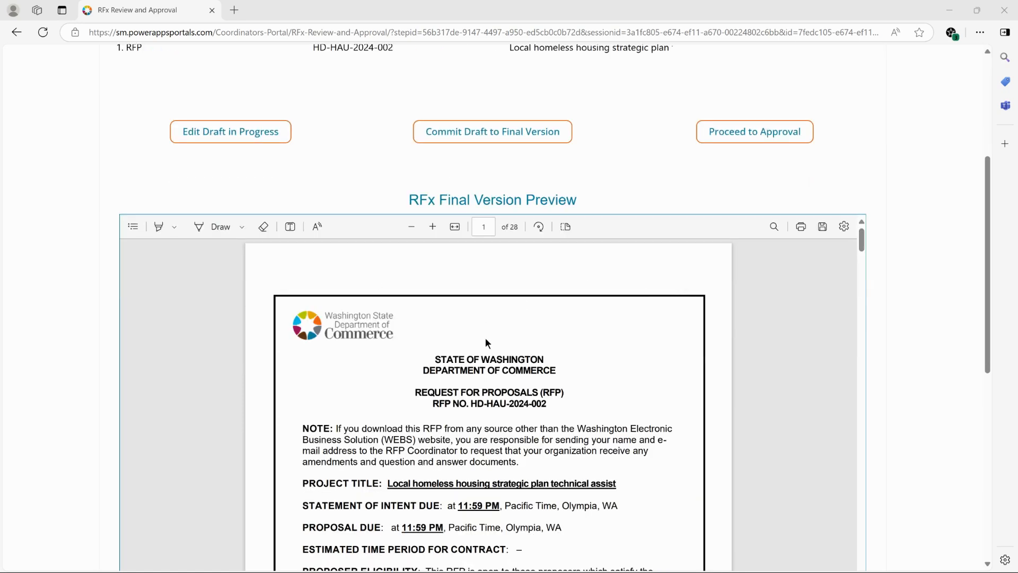
{"action": "scroll", "coordinate": [485, 337], "scroll_direction": "up", "scroll_amount": 1}
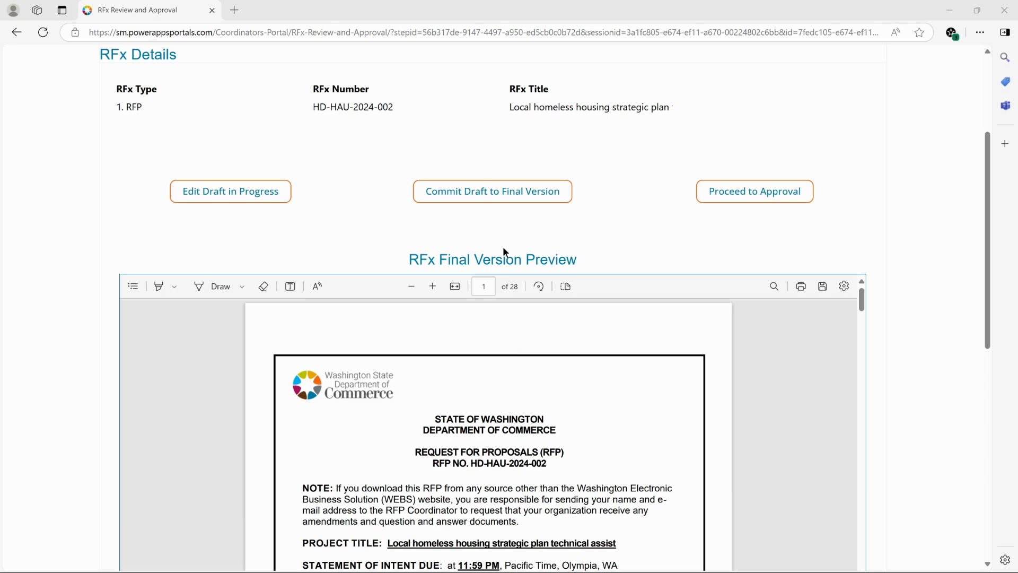